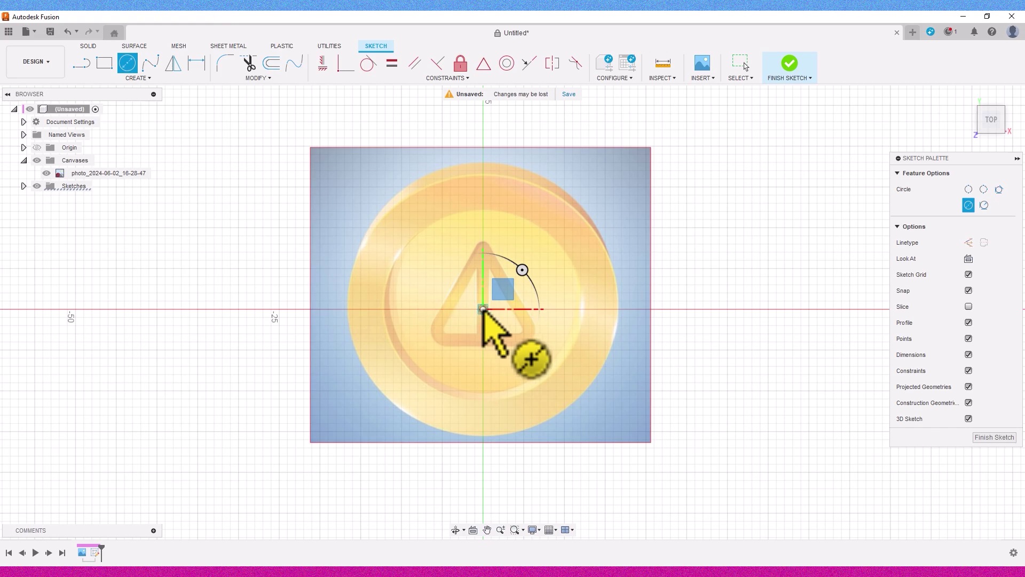
Step: Sketch two concentric circles centred on the origin, with diameters of 22 mm and 32 mm
{"action": "left_click", "coordinate": [483, 309]}
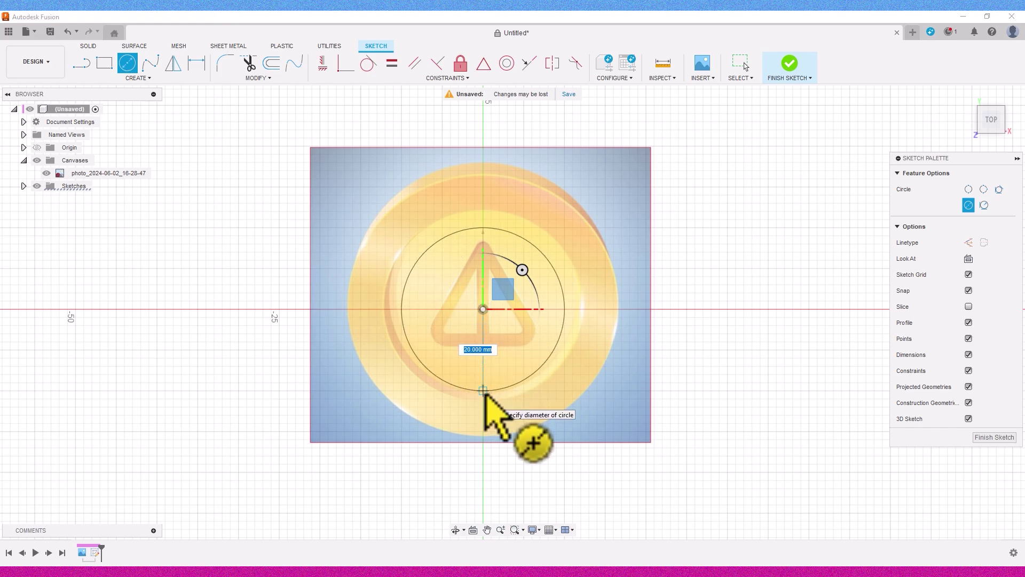
{"action": "key", "text": "Return"}
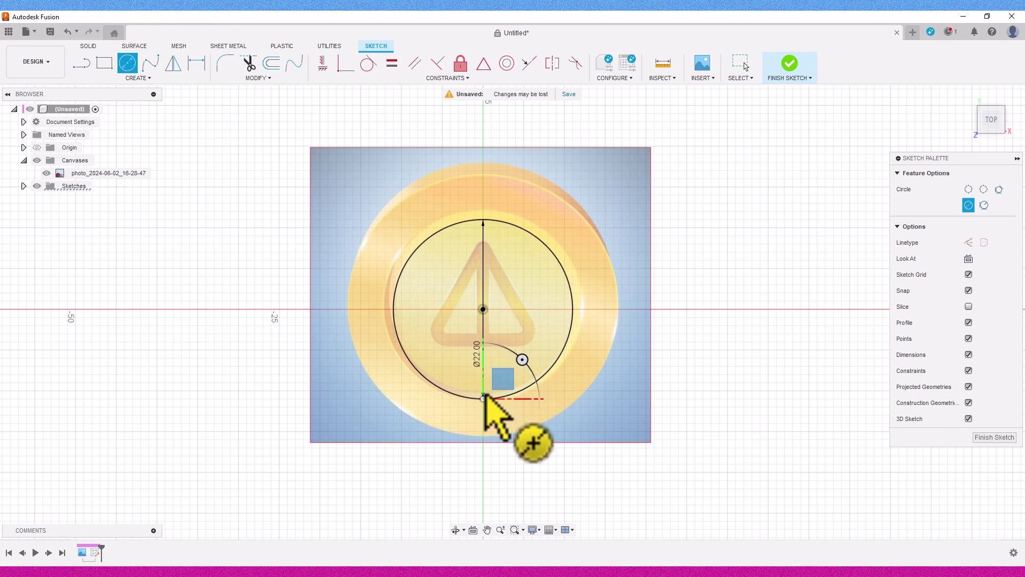
{"action": "left_click", "coordinate": [483, 310]}
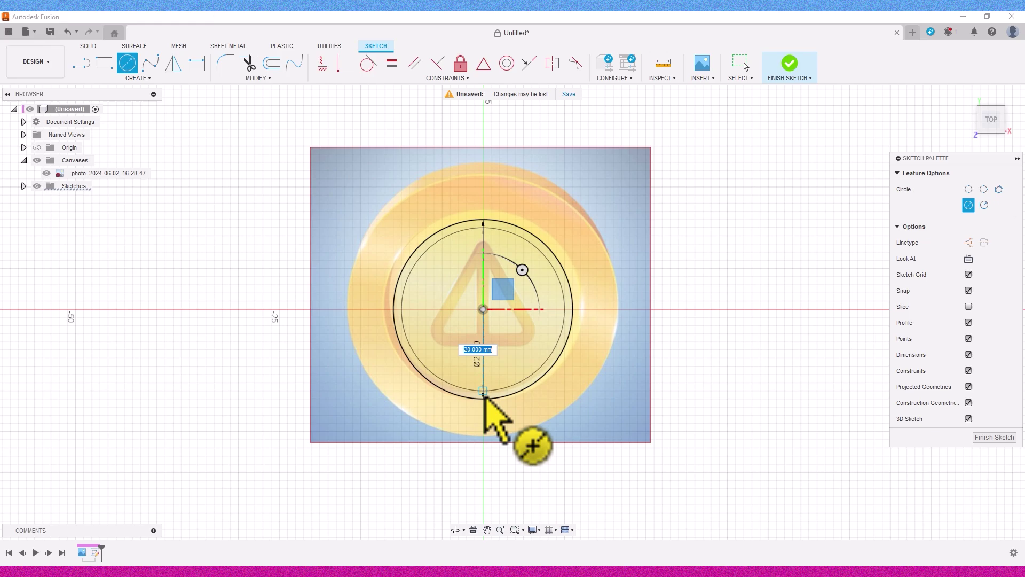
{"action": "key", "text": "Return"}
{"action": "left_click", "coordinate": [483, 440]}
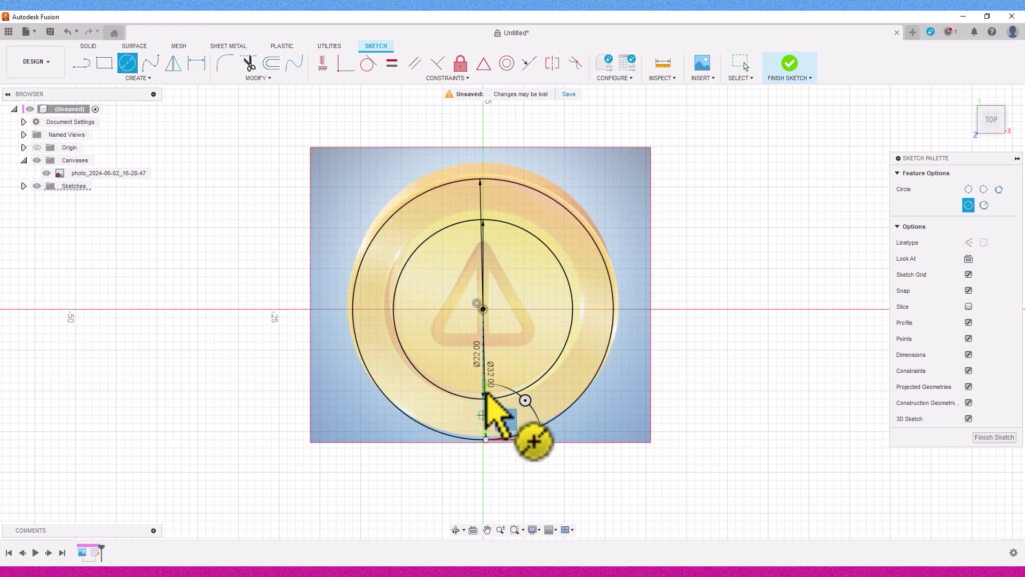
Step: Draw an upright three-sided circumscribed polygon centred on the origin with a 4.5 mm inner radius
{"action": "scroll", "coordinate": [483, 315], "scroll_direction": "up", "scroll_amount": 3}
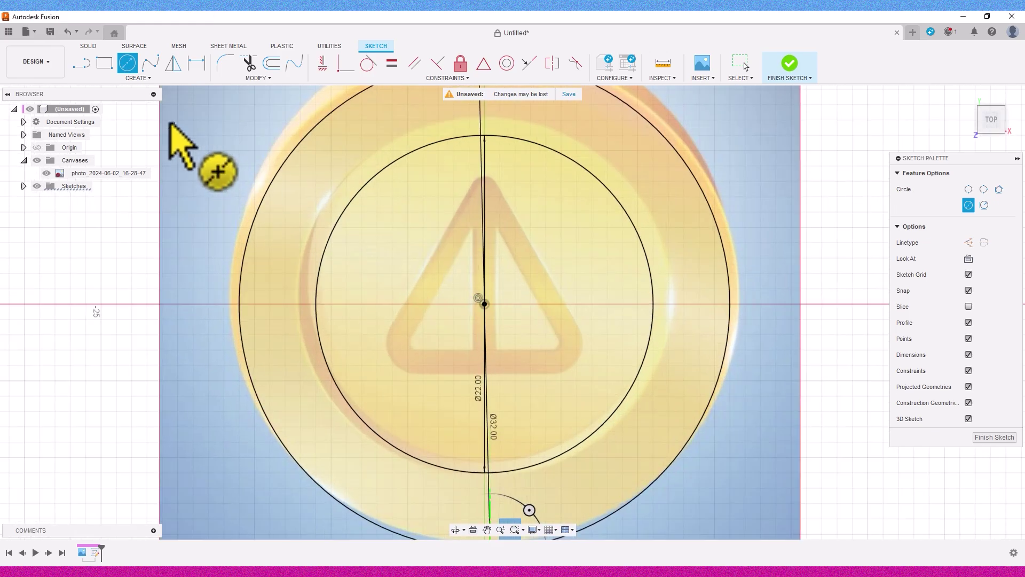
{"action": "left_click", "coordinate": [138, 78]}
{"action": "mouse_move", "coordinate": [106, 134]}
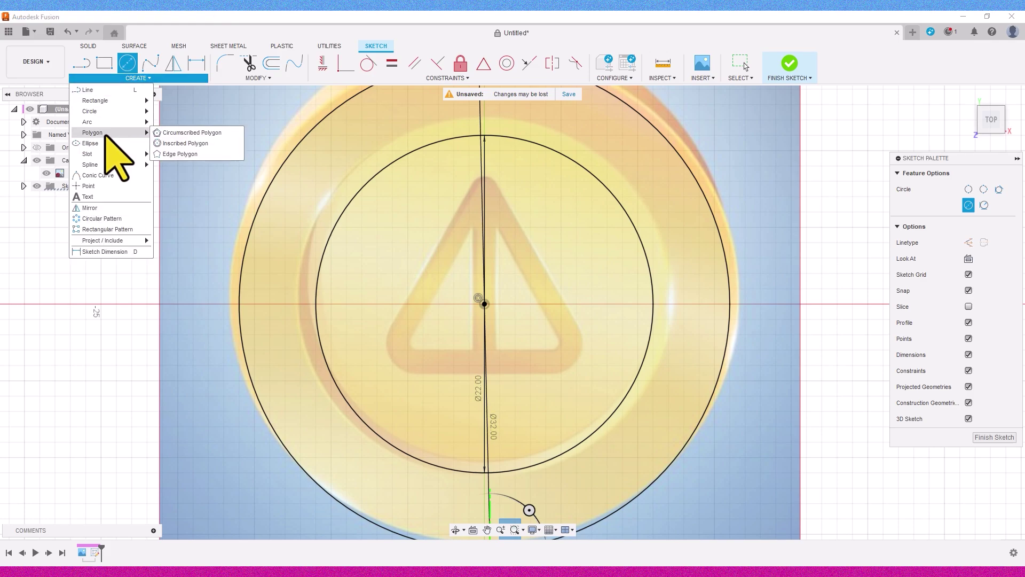
{"action": "left_click", "coordinate": [180, 133]}
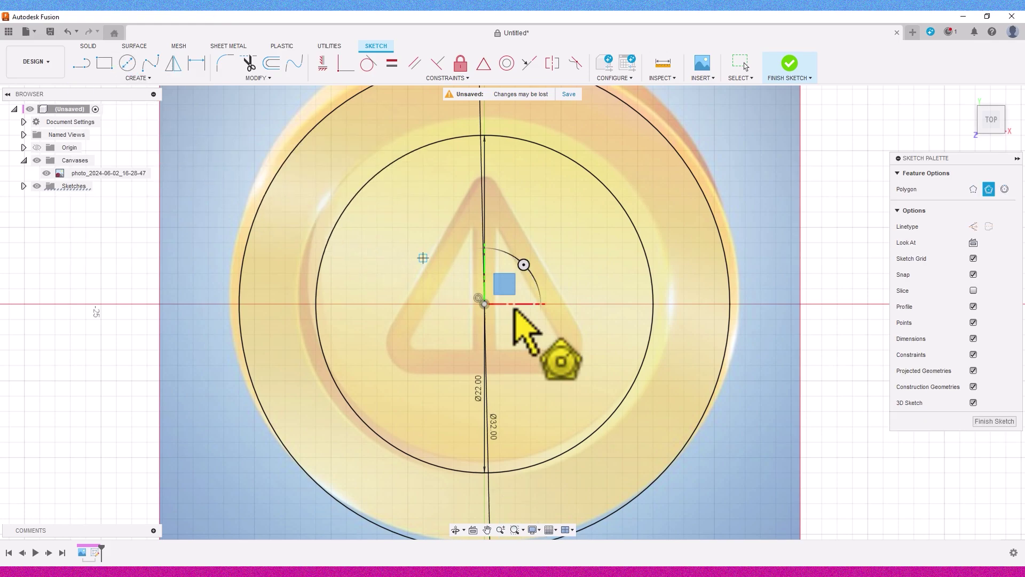
{"action": "left_click", "coordinate": [484, 305]}
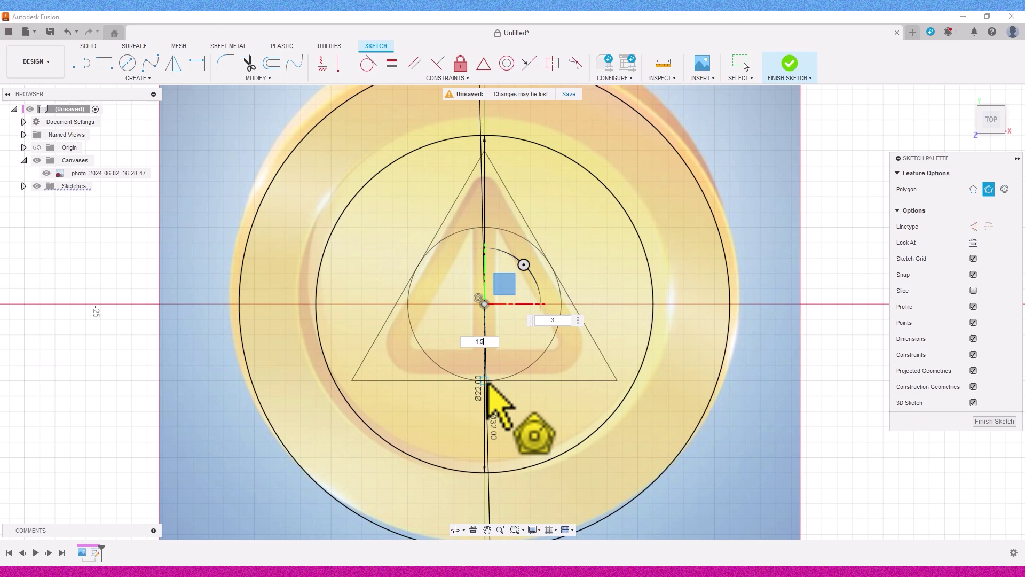
{"action": "type", "text": "4.5"}
{"action": "key", "text": "Tab"}
{"action": "key", "text": "Return"}
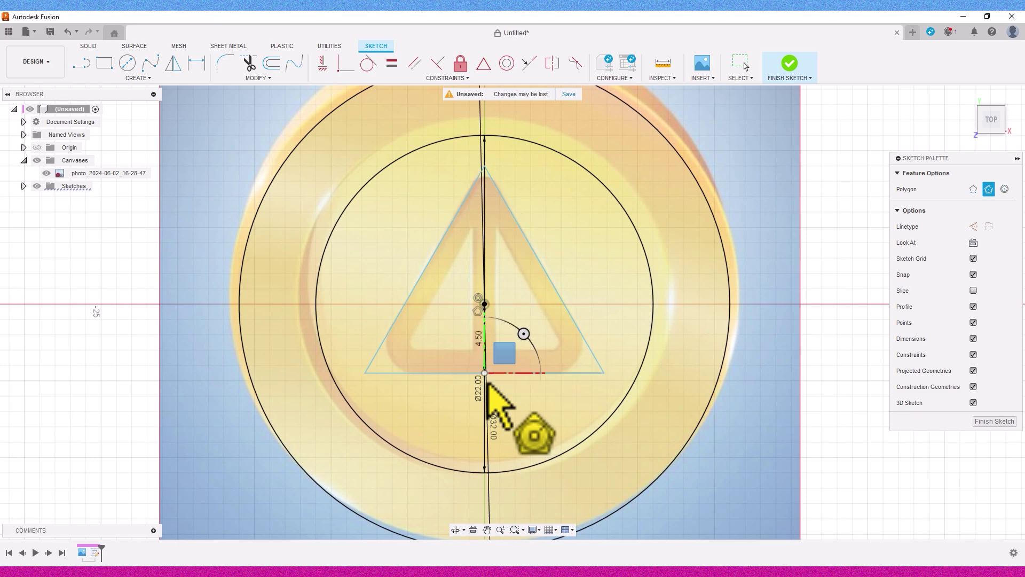
Step: Fillet the triangle's top corner with a 0.75 mm radius to match the coin image
{"action": "scroll", "coordinate": [470, 195], "scroll_direction": "up", "scroll_amount": 3}
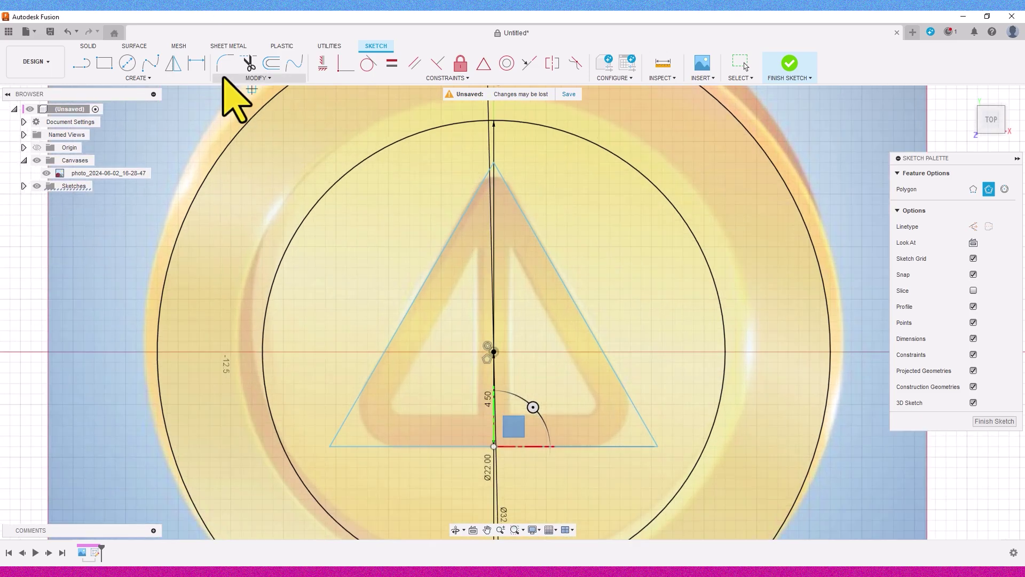
{"action": "left_click", "coordinate": [224, 63]}
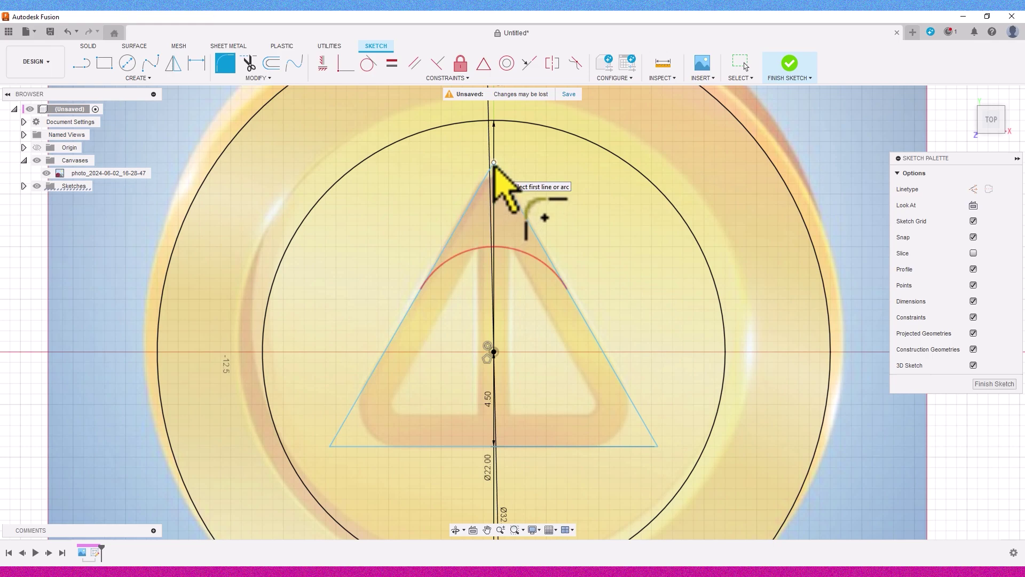
{"action": "left_click", "coordinate": [490, 211]}
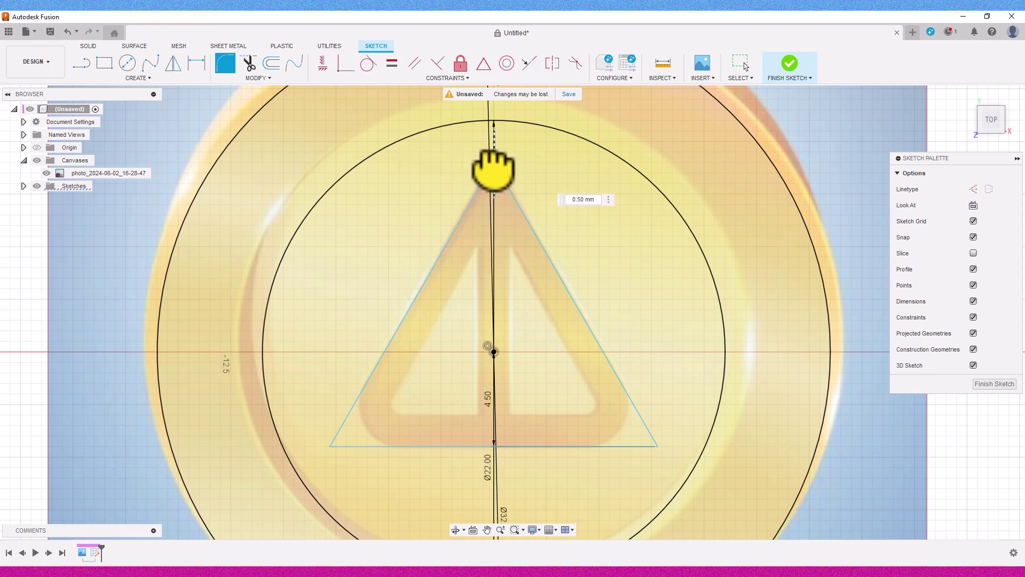
{"action": "left_click_drag", "start_coordinate": [492, 170], "coordinate": [493, 176]}
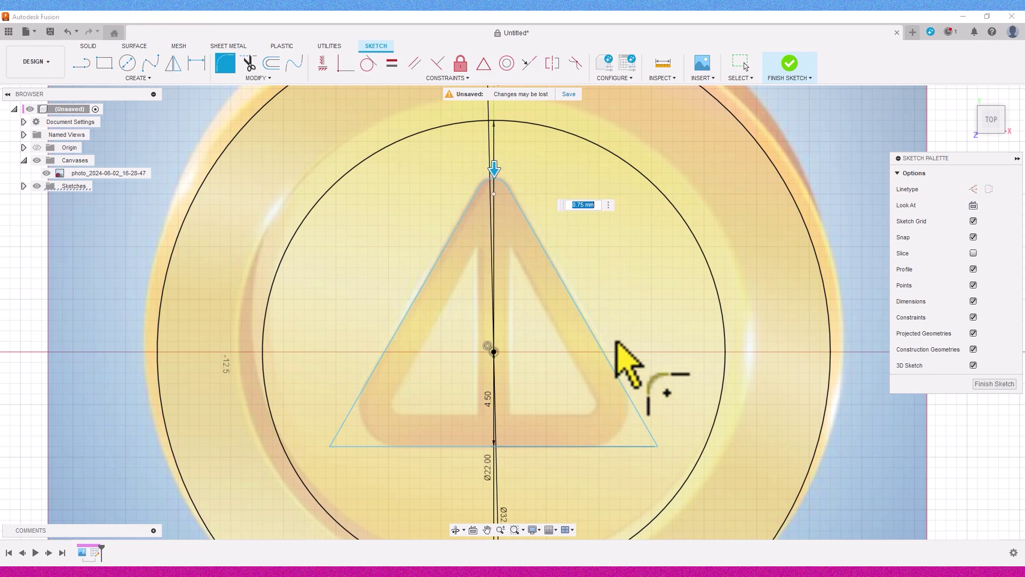
{"action": "right_click", "coordinate": [665, 321]}
{"action": "left_click", "coordinate": [681, 309]}
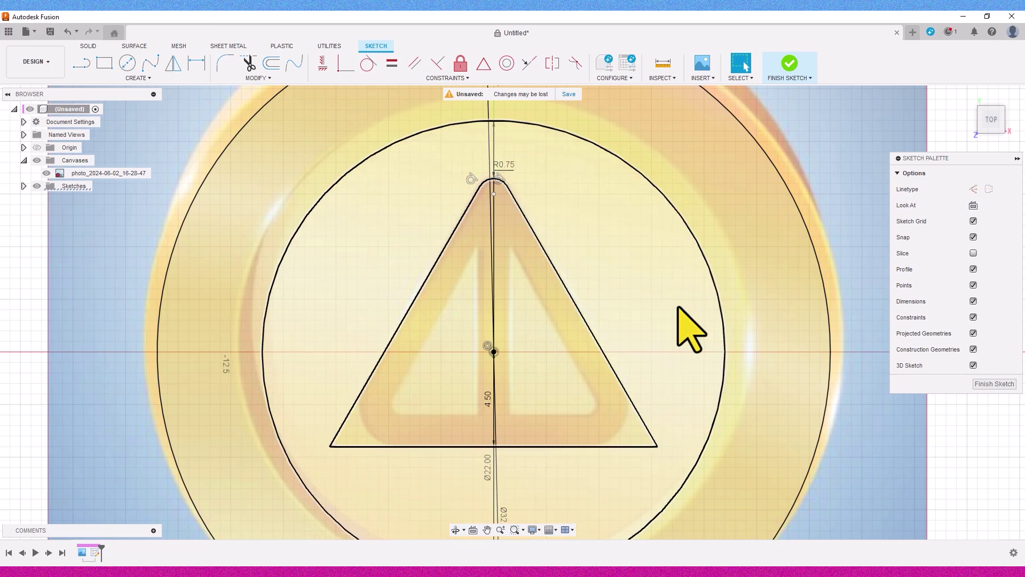
Step: Fillet both lower corners of the triangle with a 2 mm radius
{"action": "right_click", "coordinate": [811, 179]}
{"action": "left_click", "coordinate": [814, 161]}
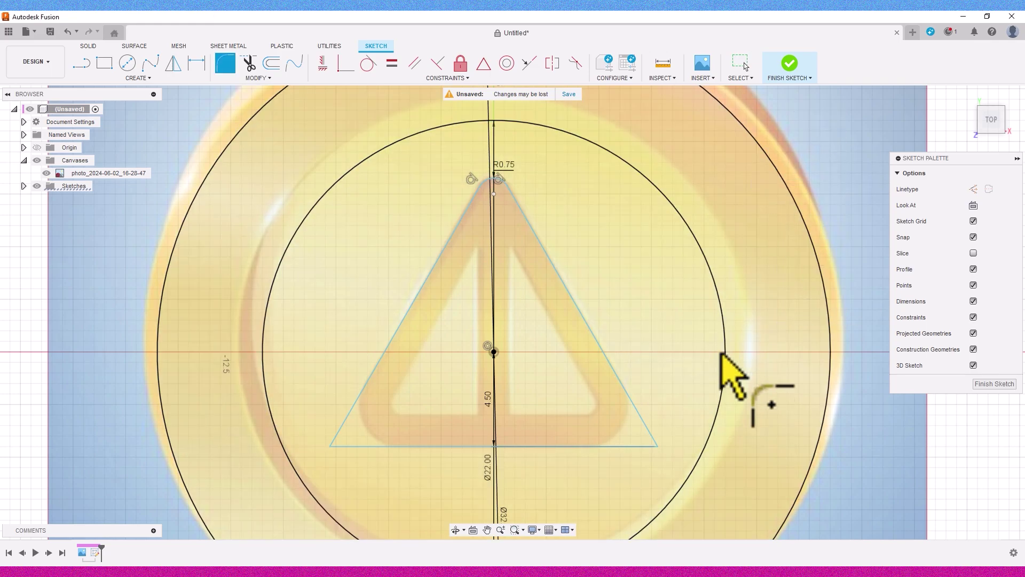
{"action": "left_click", "coordinate": [657, 446]}
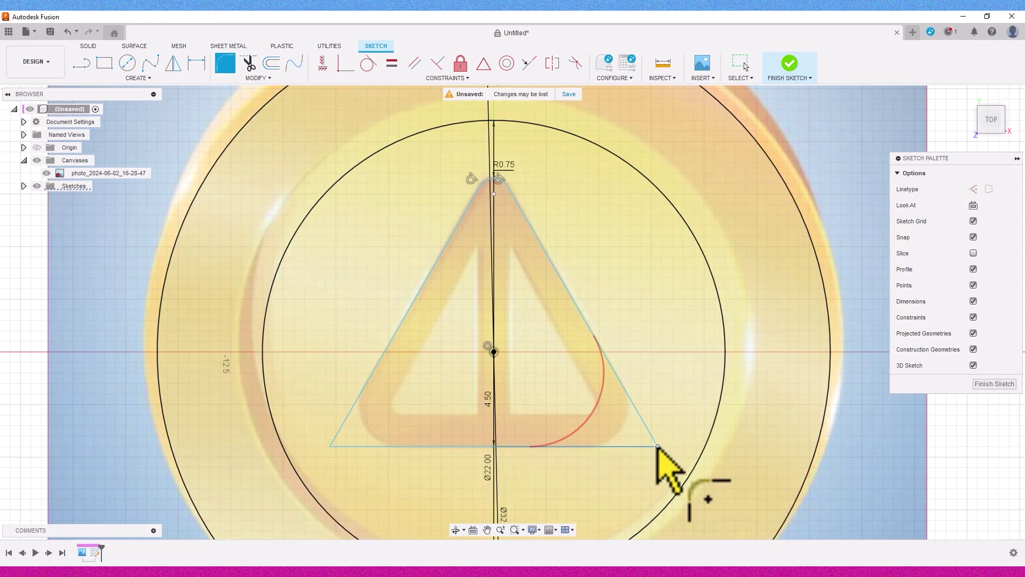
{"action": "left_click", "coordinate": [331, 446]}
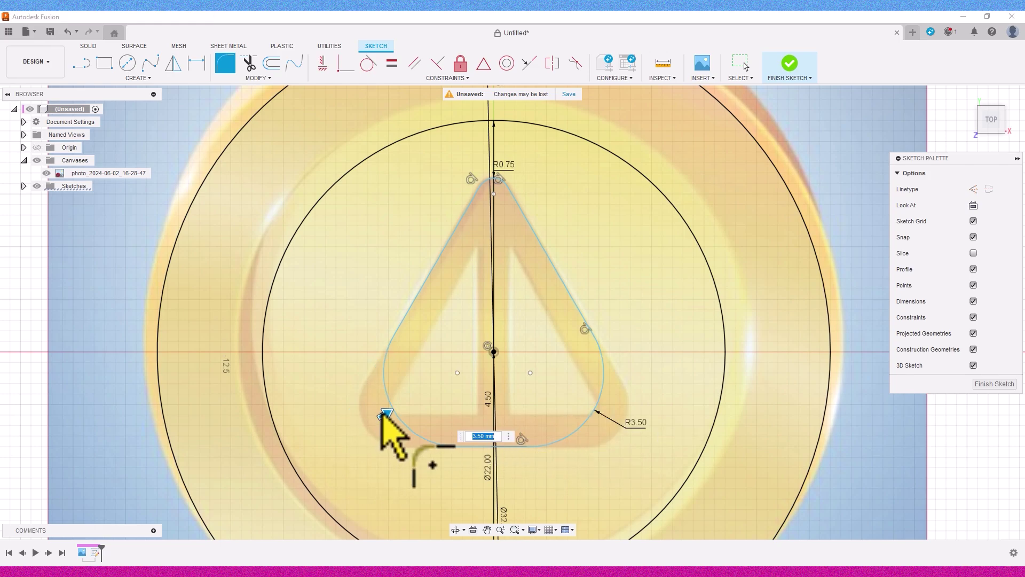
{"action": "left_click_drag", "start_coordinate": [385, 414], "coordinate": [361, 431]}
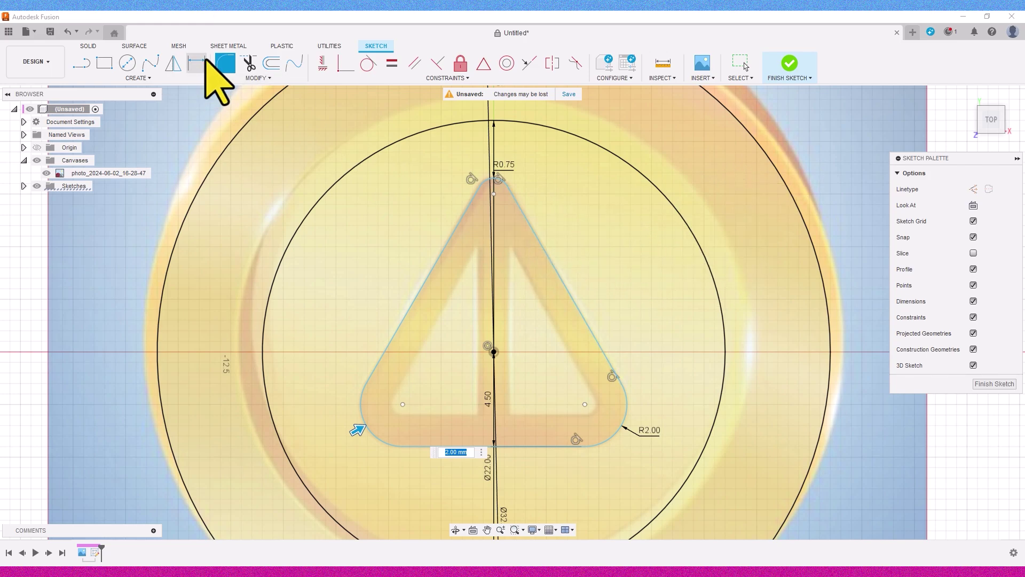
Step: Offset the rounded triangle outline inward by 1.25 mm
{"action": "left_click", "coordinate": [267, 62]}
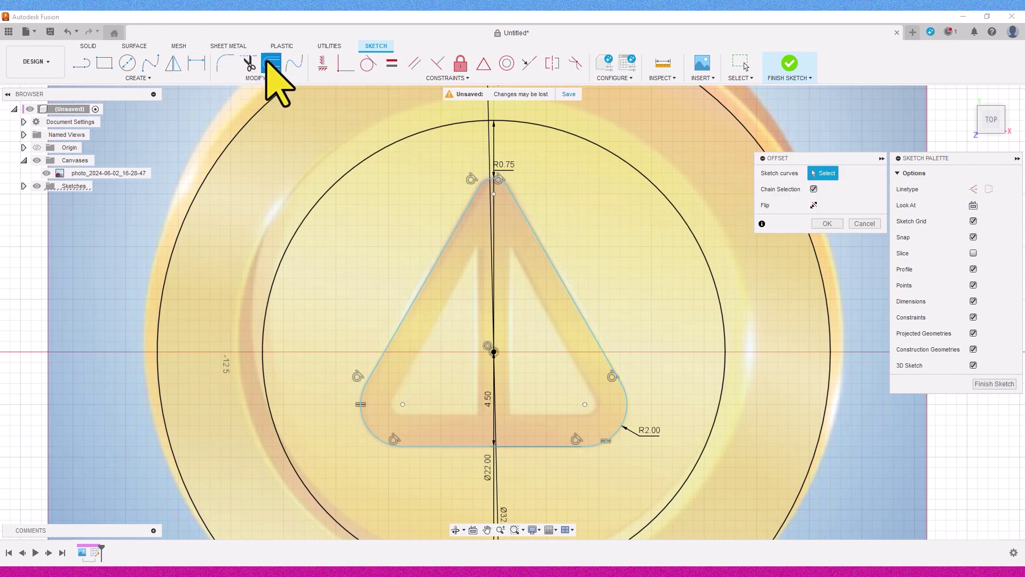
{"action": "left_click", "coordinate": [447, 251]}
{"action": "left_click_drag", "start_coordinate": [427, 243], "coordinate": [460, 256]}
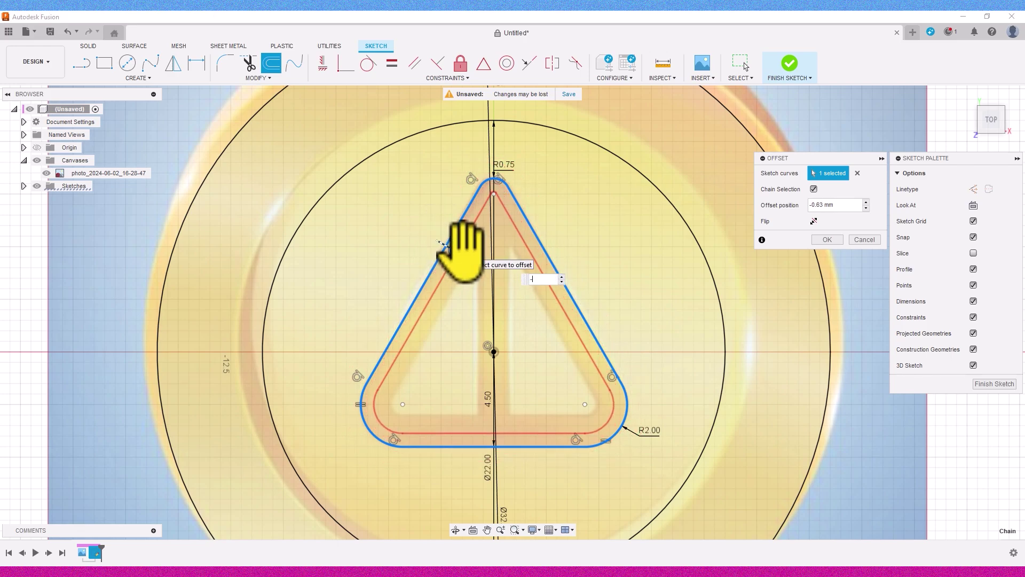
{"action": "type", "text": "-0.1"}
{"action": "key", "text": "Return"}
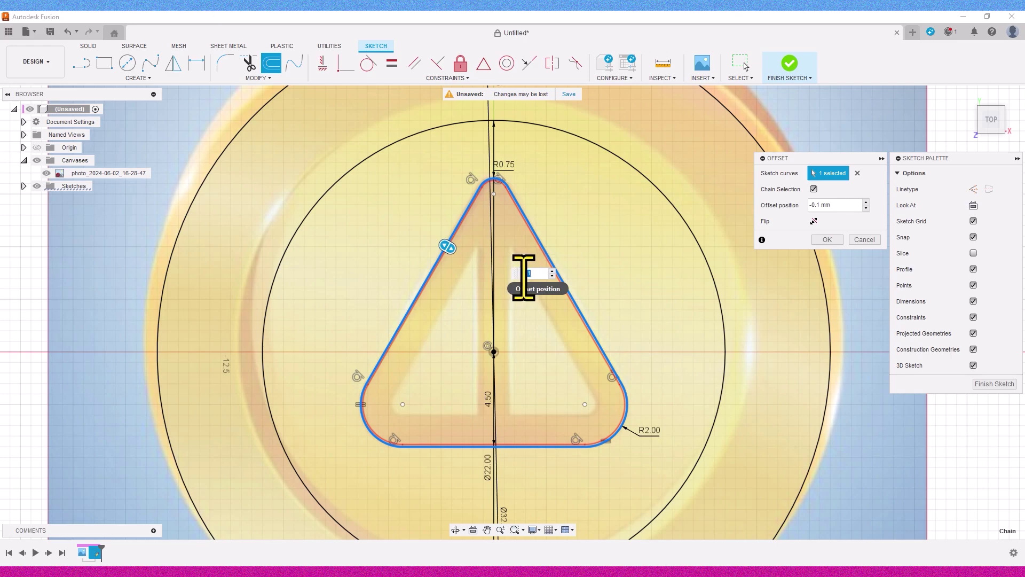
{"action": "type", "text": "-1.5"}
{"action": "key", "text": "Return"}
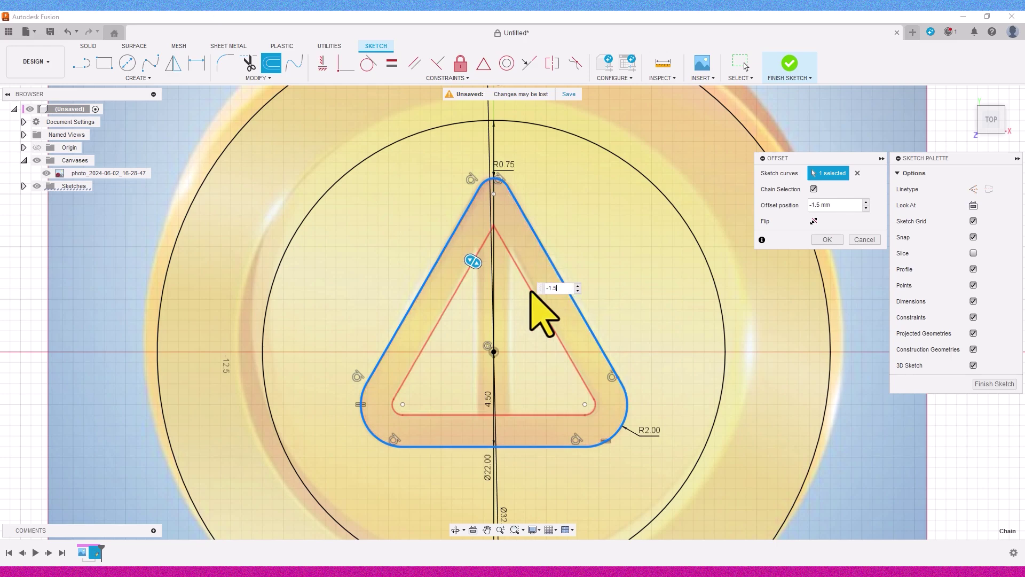
{"action": "scroll", "coordinate": [508, 295], "scroll_direction": "up", "scroll_amount": 3}
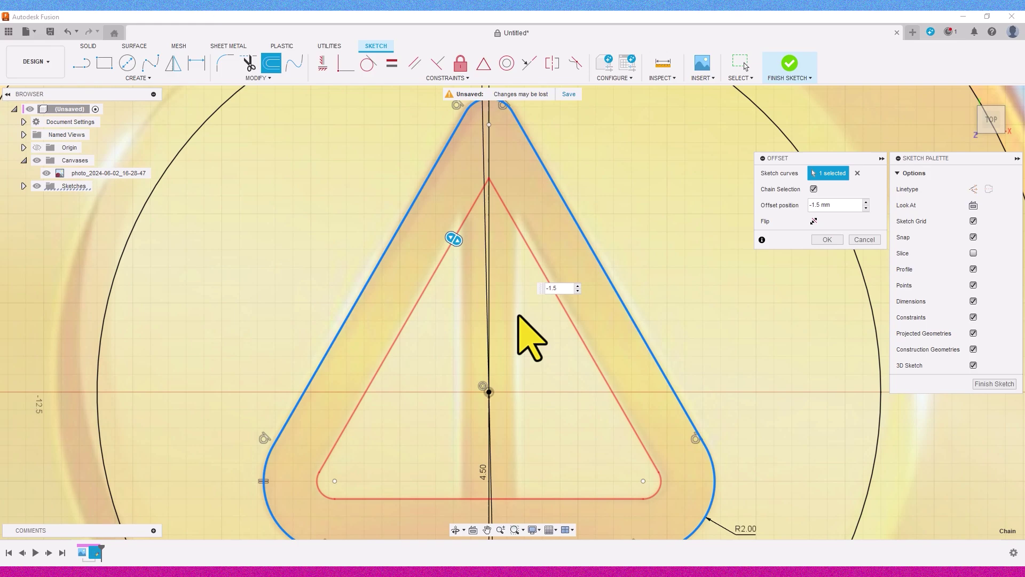
{"action": "left_click_drag", "start_coordinate": [454, 240], "coordinate": [444, 247]}
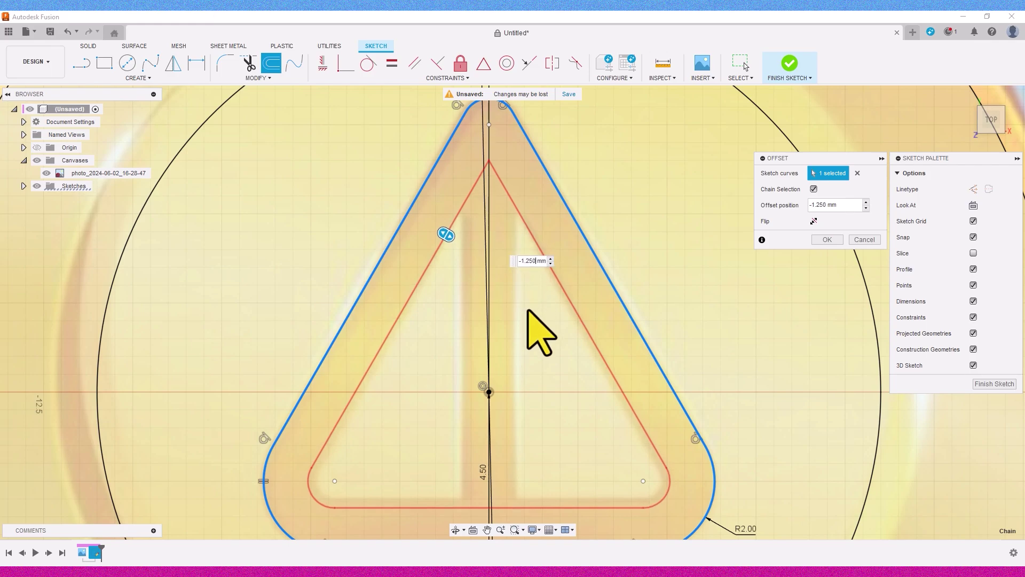
{"action": "left_click", "coordinate": [826, 240]}
Step: Draw an upright center rectangle at the origin, 1.5 mm wide and about 14 mm tall
{"action": "scroll", "coordinate": [515, 419], "scroll_direction": "down", "scroll_amount": 4}
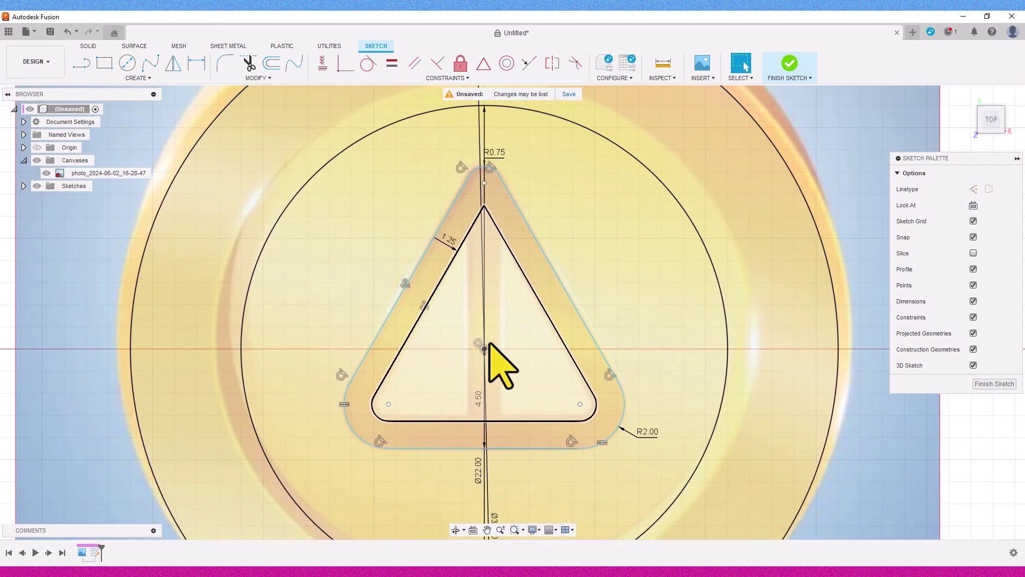
{"action": "left_click", "coordinate": [105, 63]}
{"action": "left_click", "coordinate": [1004, 190]}
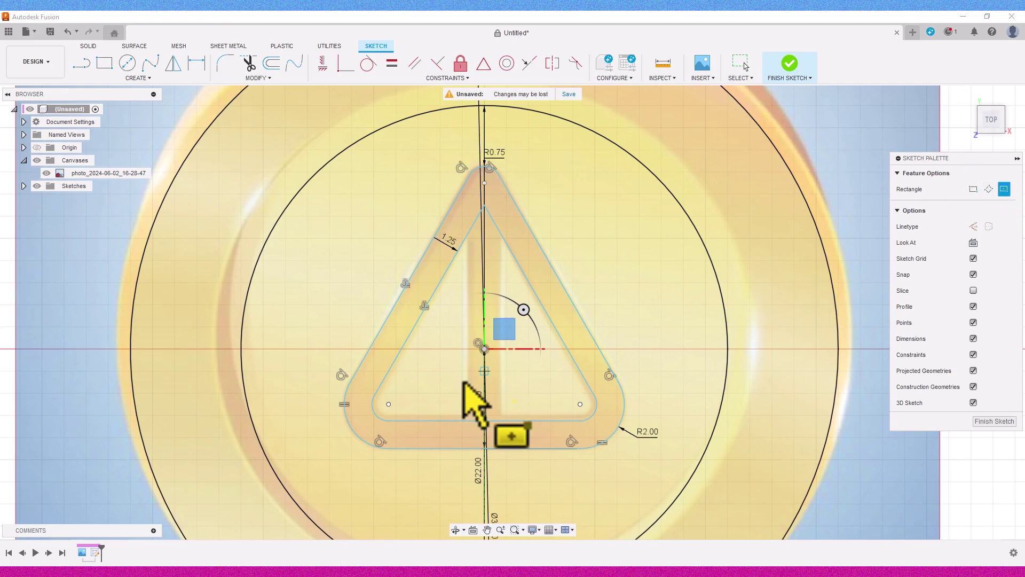
{"action": "left_click", "coordinate": [484, 357]}
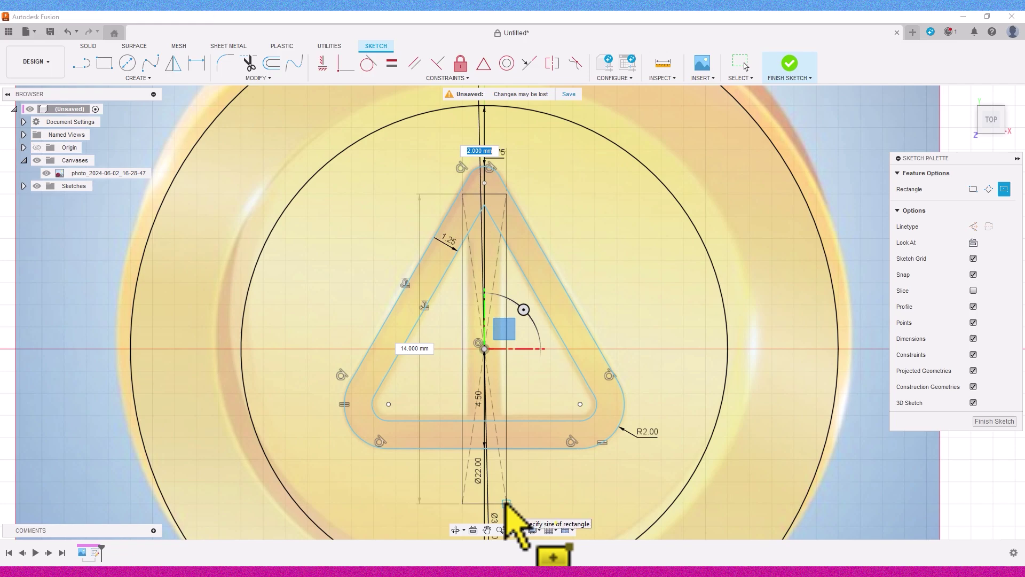
{"action": "type", "text": "1.5"}
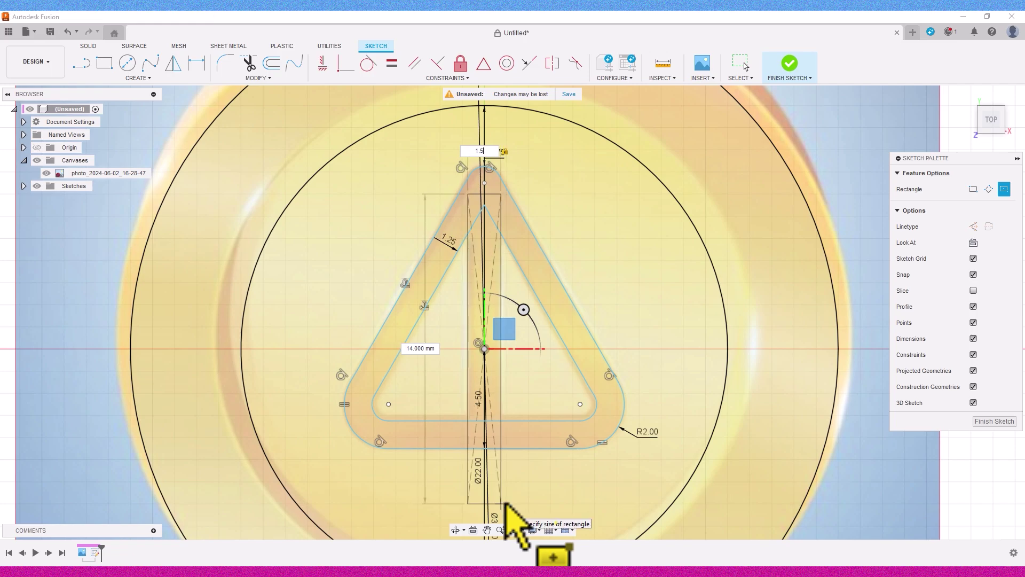
{"action": "key", "text": "Return"}
Step: Trim the rectangle's sides, bottom edge and construction diagonals that extend below the outer triangle
{"action": "scroll", "coordinate": [494, 456], "scroll_direction": "down", "scroll_amount": 2}
{"action": "middle_click_drag", "start_coordinate": [488, 458], "coordinate": [444, 369]}
{"action": "scroll", "coordinate": [443, 363], "scroll_direction": "up", "scroll_amount": 3}
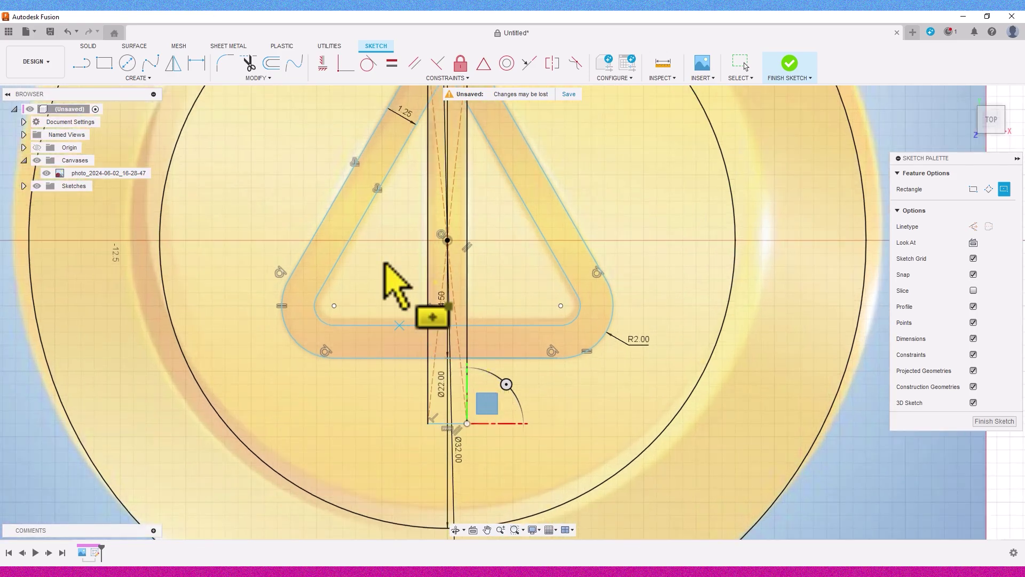
{"action": "left_click", "coordinate": [249, 63]}
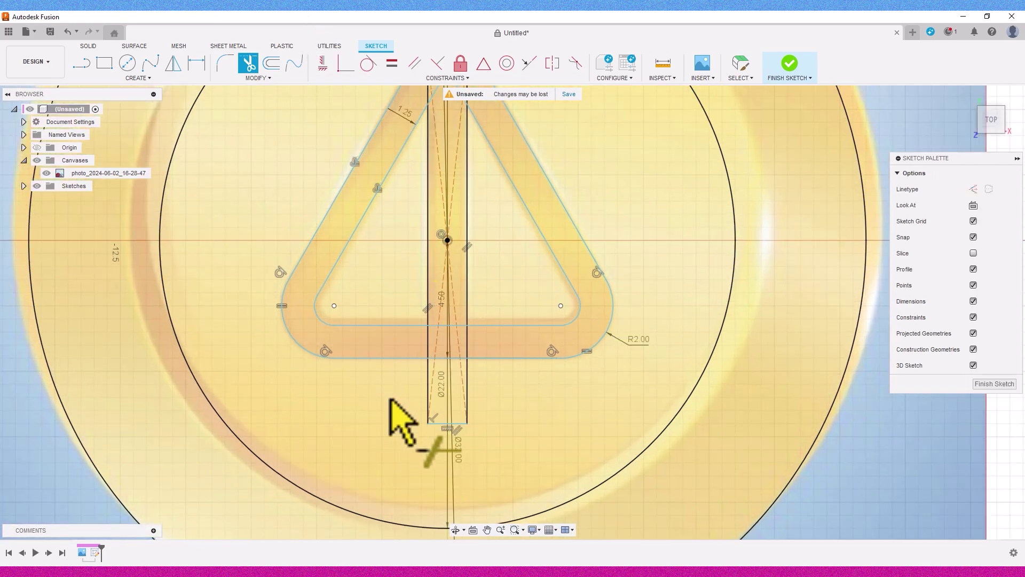
{"action": "left_click", "coordinate": [428, 385]}
{"action": "left_click", "coordinate": [467, 391]}
{"action": "left_click", "coordinate": [465, 424]}
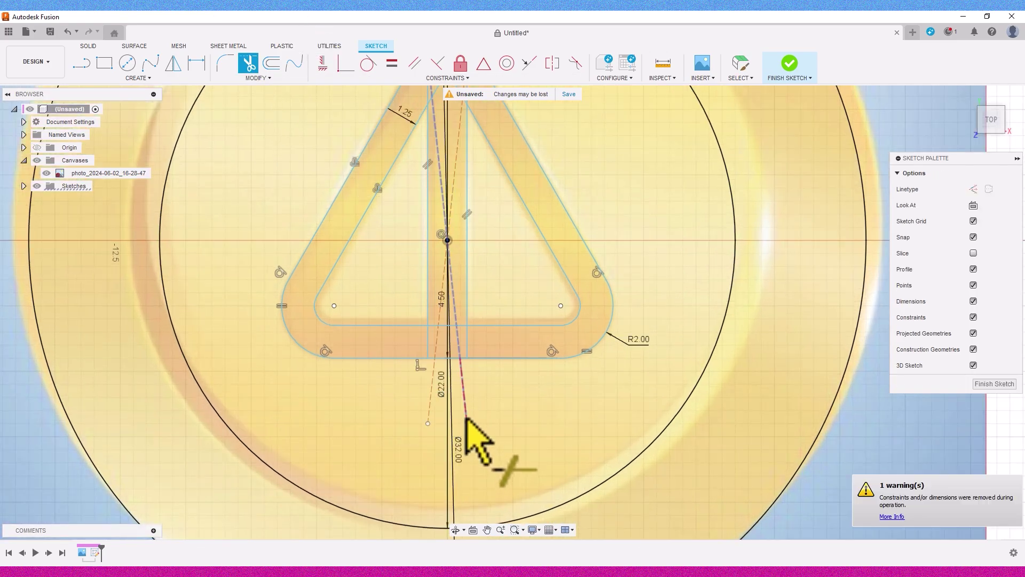
{"action": "left_click", "coordinate": [466, 420]}
{"action": "left_click", "coordinate": [431, 403]}
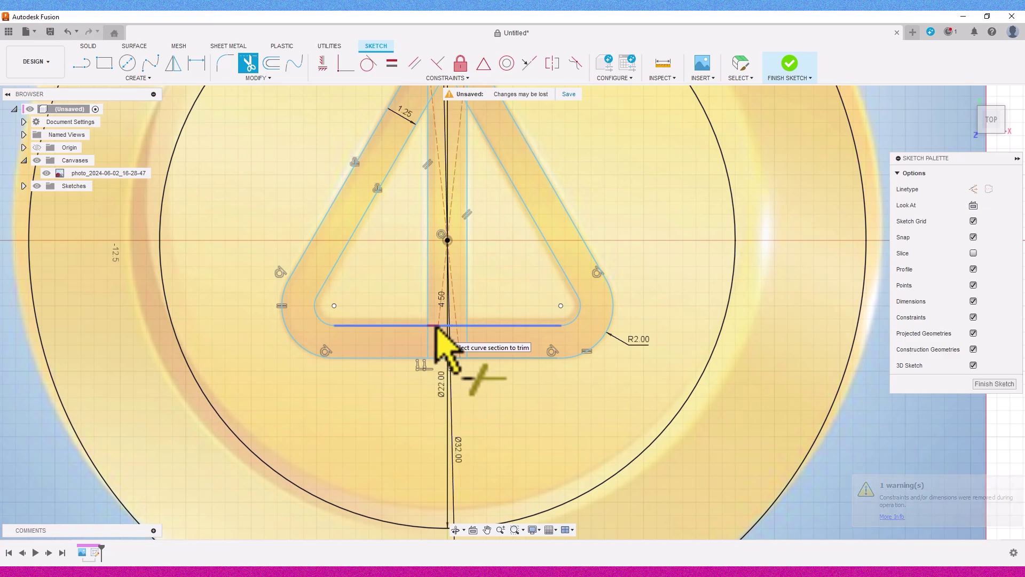
Step: Finish the coin sketch and return to solid modelling
{"action": "scroll", "coordinate": [462, 331], "scroll_direction": "down", "scroll_amount": 3}
{"action": "middle_click_drag", "start_coordinate": [461, 332], "coordinate": [463, 376]}
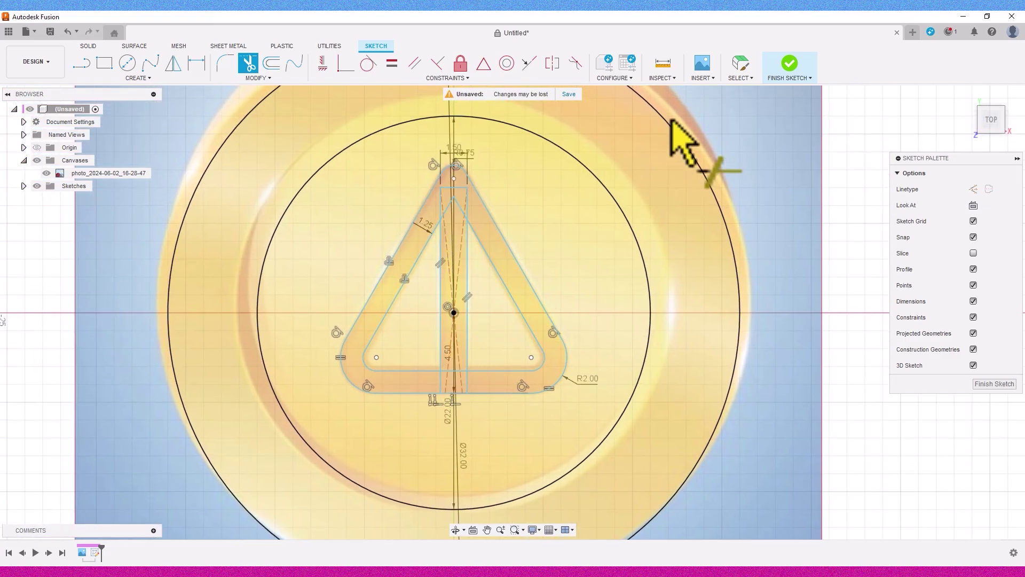
{"action": "scroll", "coordinate": [668, 160], "scroll_direction": "down", "scroll_amount": 2}
{"action": "left_click", "coordinate": [790, 63]}
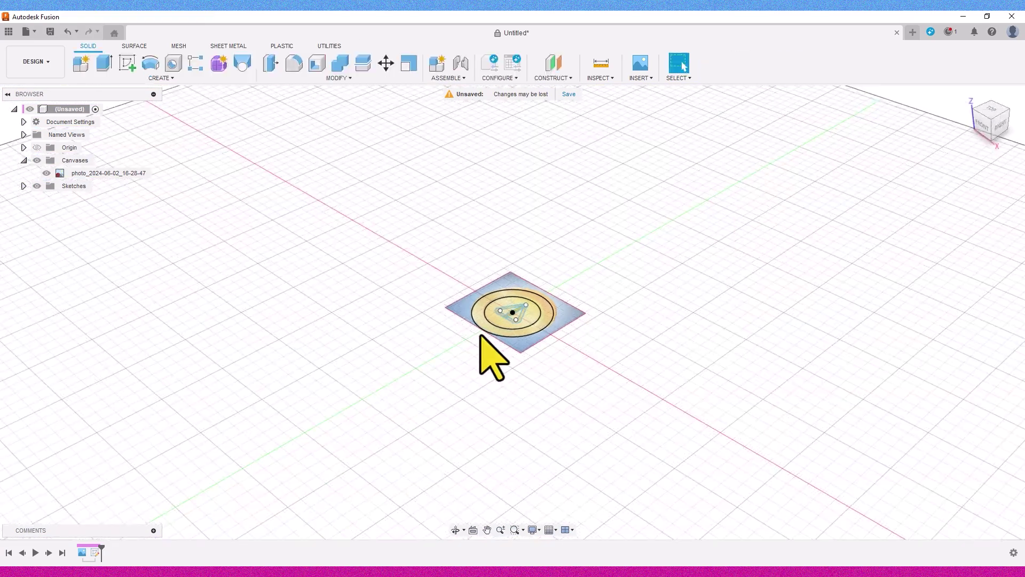
{"action": "scroll", "coordinate": [524, 300], "scroll_direction": "up", "scroll_amount": 5}
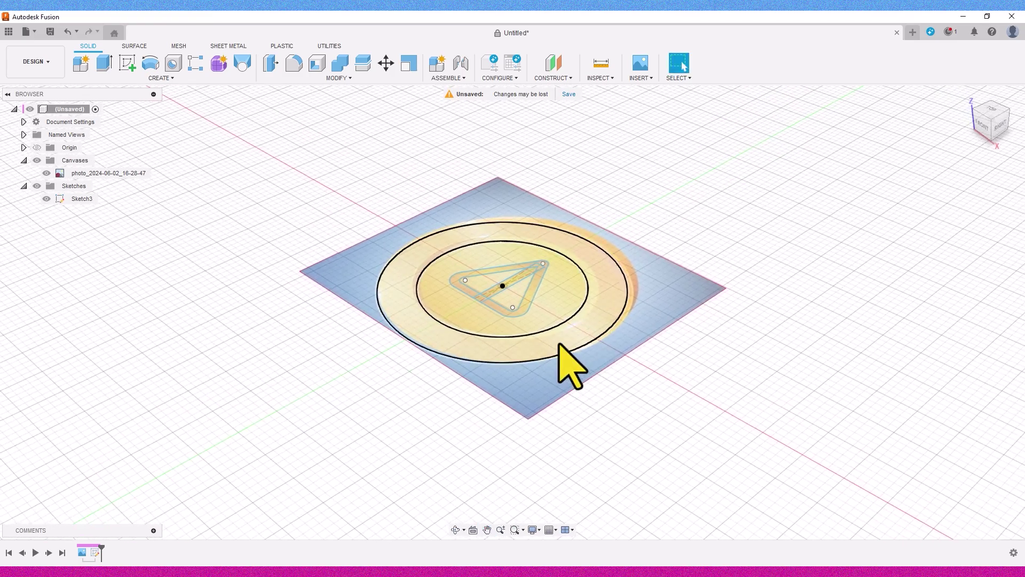
Step: Hide the reference canvas image while keeping the coin sketch visible
{"action": "scroll", "coordinate": [559, 345], "scroll_direction": "down", "scroll_amount": 2}
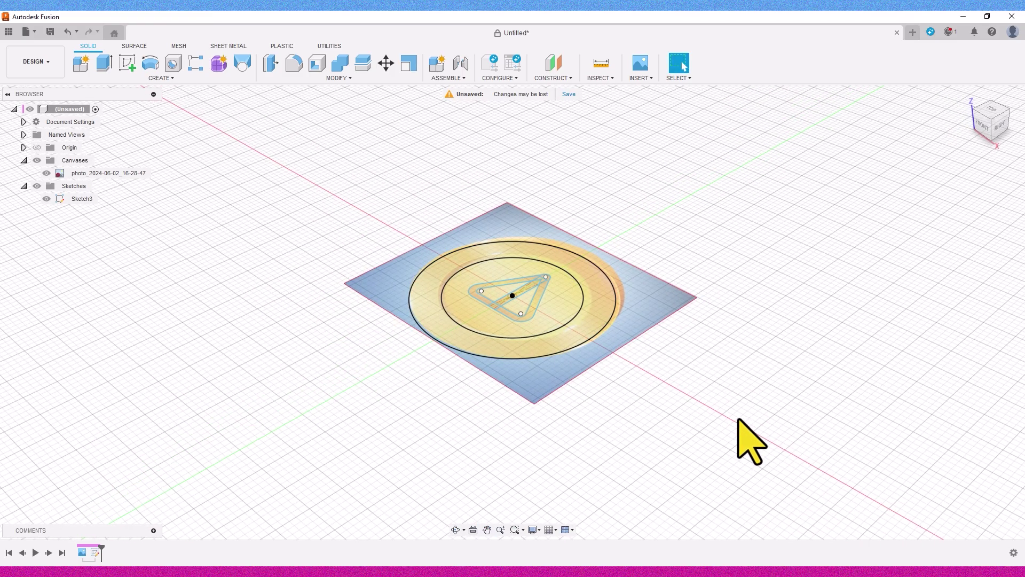
{"action": "left_click", "coordinate": [46, 200]}
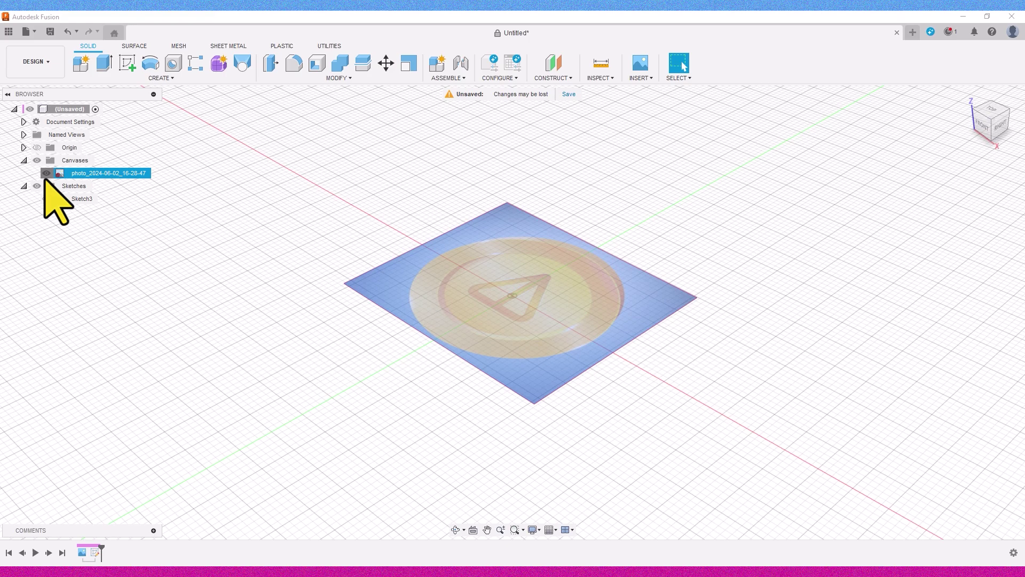
{"action": "left_click", "coordinate": [46, 173]}
{"action": "left_click", "coordinate": [46, 173]}
{"action": "left_click", "coordinate": [46, 199]}
{"action": "left_click", "coordinate": [46, 173]}
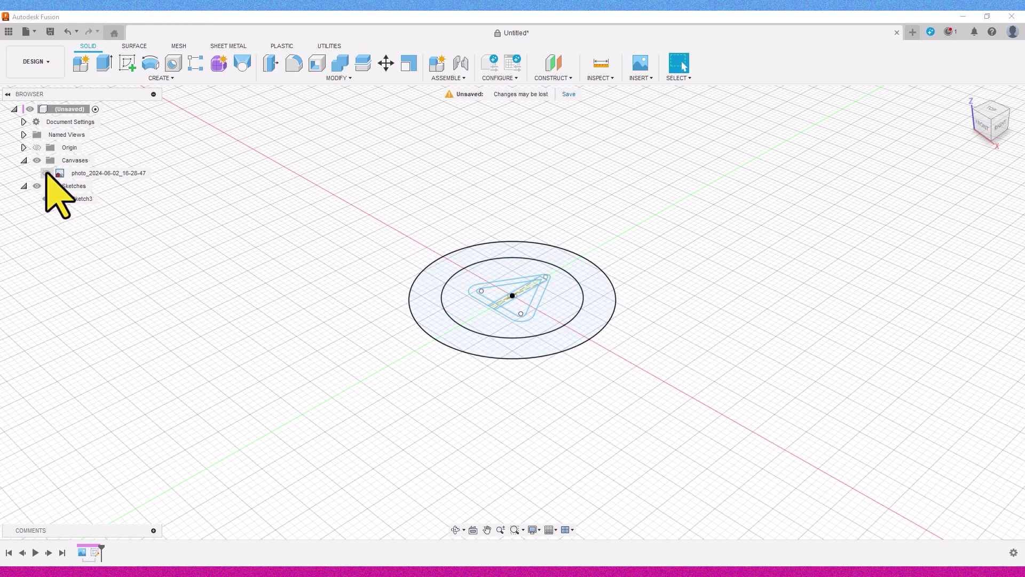
{"action": "left_click", "coordinate": [47, 173]}
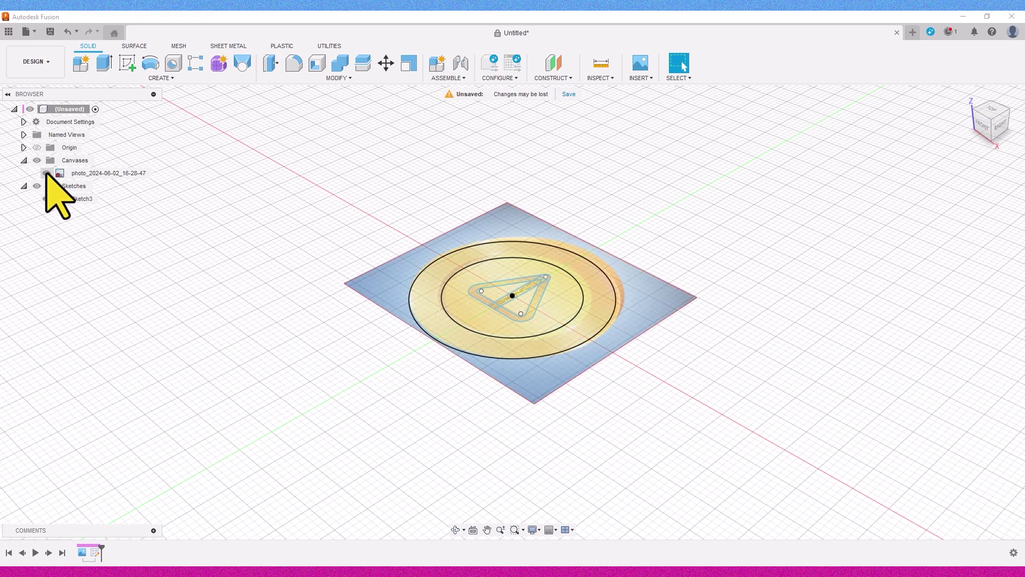
{"action": "left_click", "coordinate": [47, 173]}
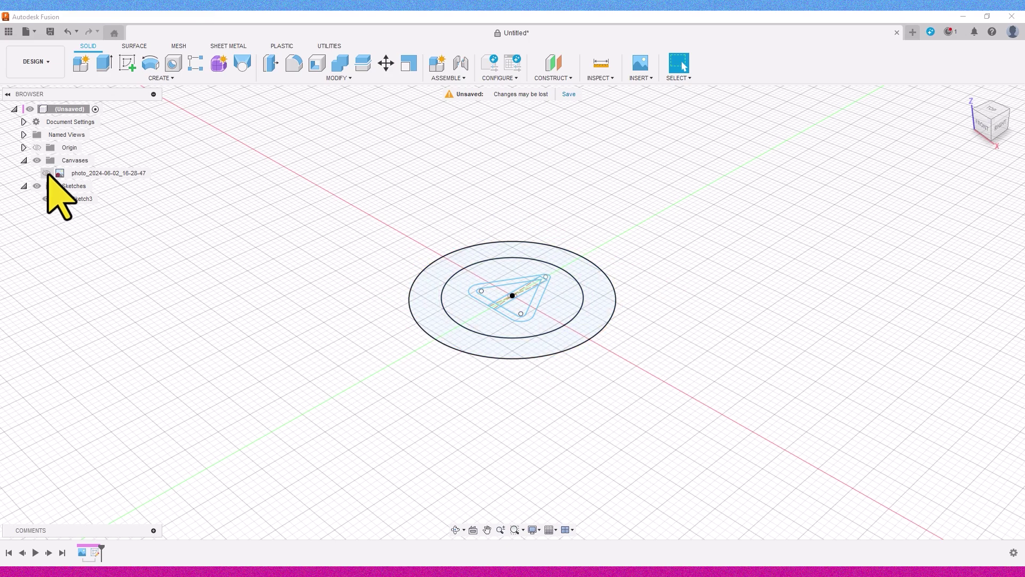
Step: Extrude all eight profiles of the coin sketch 2 mm upward as a new body
{"action": "scroll", "coordinate": [549, 309], "scroll_direction": "up", "scroll_amount": 5}
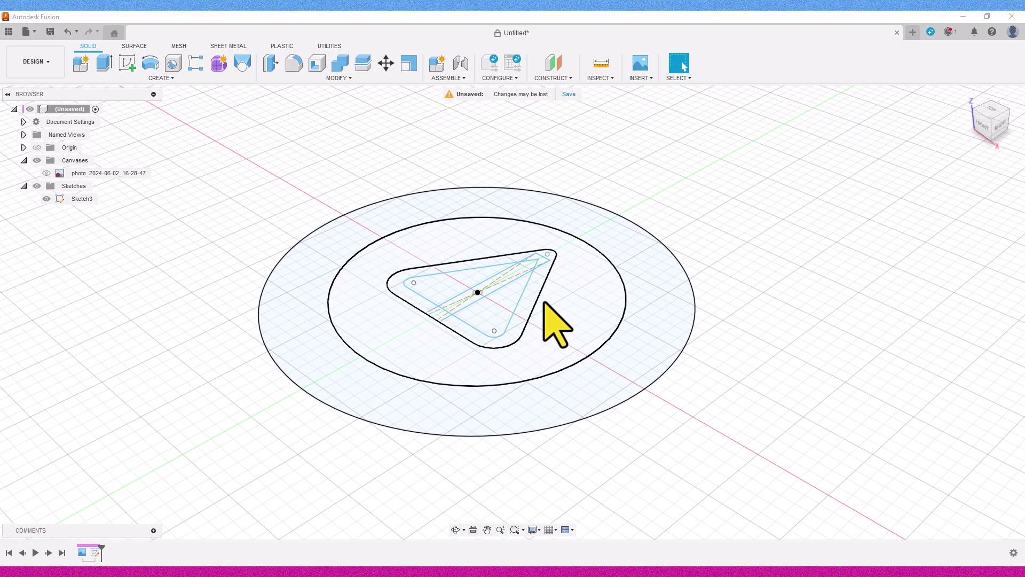
{"action": "key", "text": "e"}
{"action": "left_click", "coordinate": [655, 280]}
{"action": "left_click", "coordinate": [592, 291]}
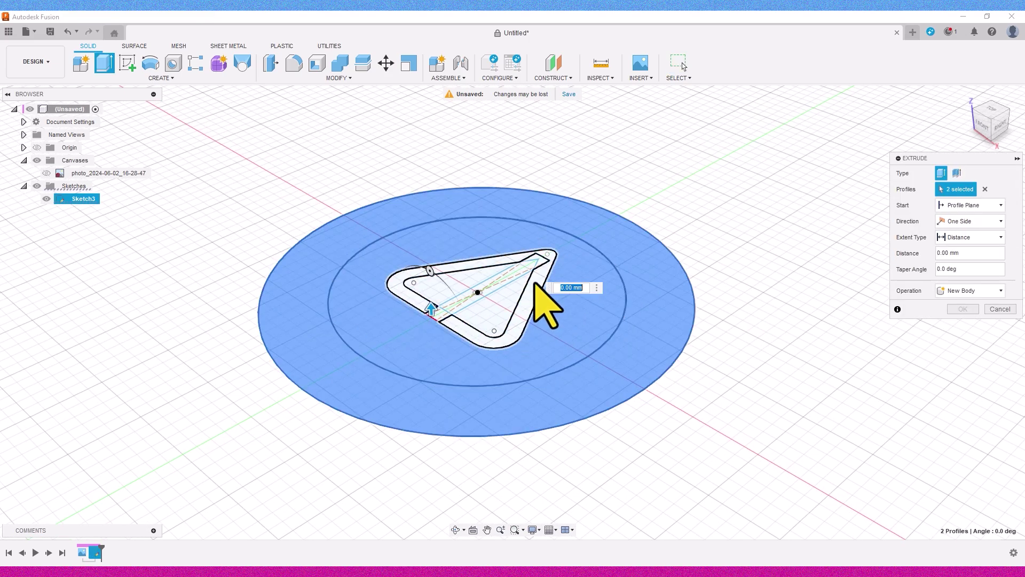
{"action": "left_click", "coordinate": [537, 266]}
{"action": "left_click", "coordinate": [536, 266]}
{"action": "left_click", "coordinate": [521, 283]}
{"action": "left_click", "coordinate": [500, 277]}
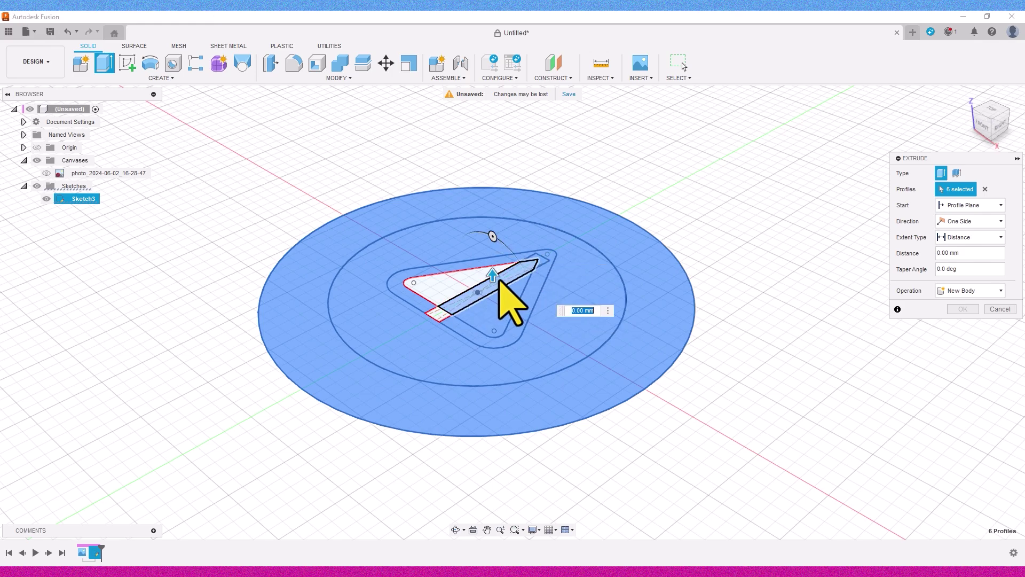
{"action": "left_click", "coordinate": [476, 279]}
{"action": "left_click", "coordinate": [439, 314]}
{"action": "left_click", "coordinate": [494, 334]}
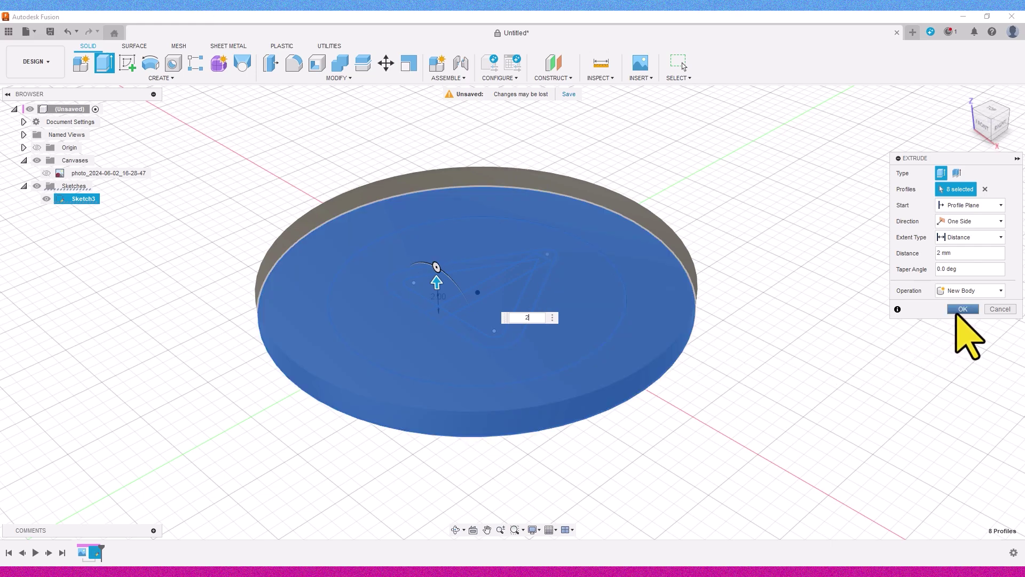
{"action": "left_click", "coordinate": [960, 311]}
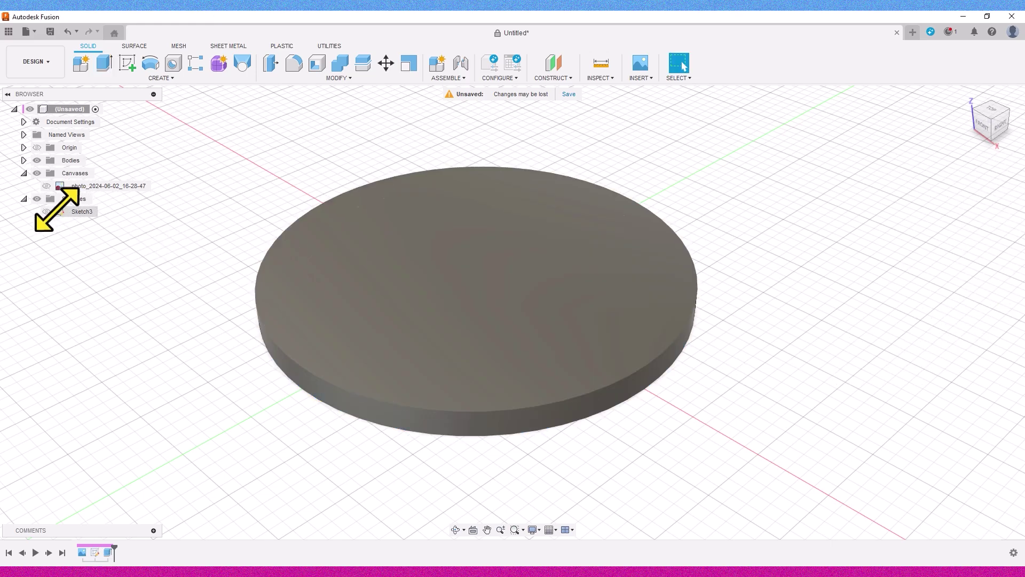
Step: Extrude the outer ring profile 2.5 mm and join it to the coin body as a raised rim
{"action": "left_click", "coordinate": [36, 160]}
{"action": "left_click", "coordinate": [37, 199]}
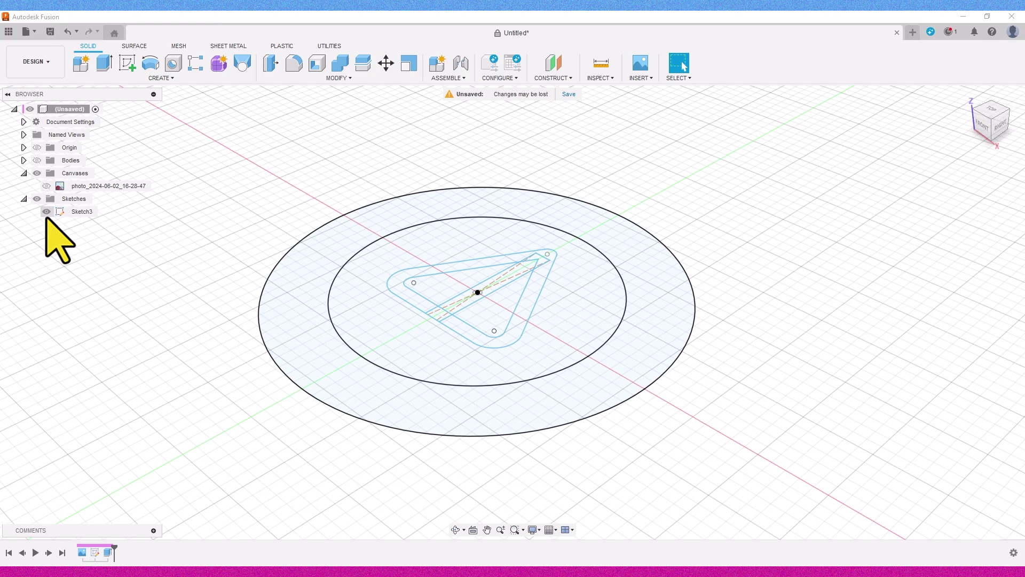
{"action": "left_click", "coordinate": [676, 286]}
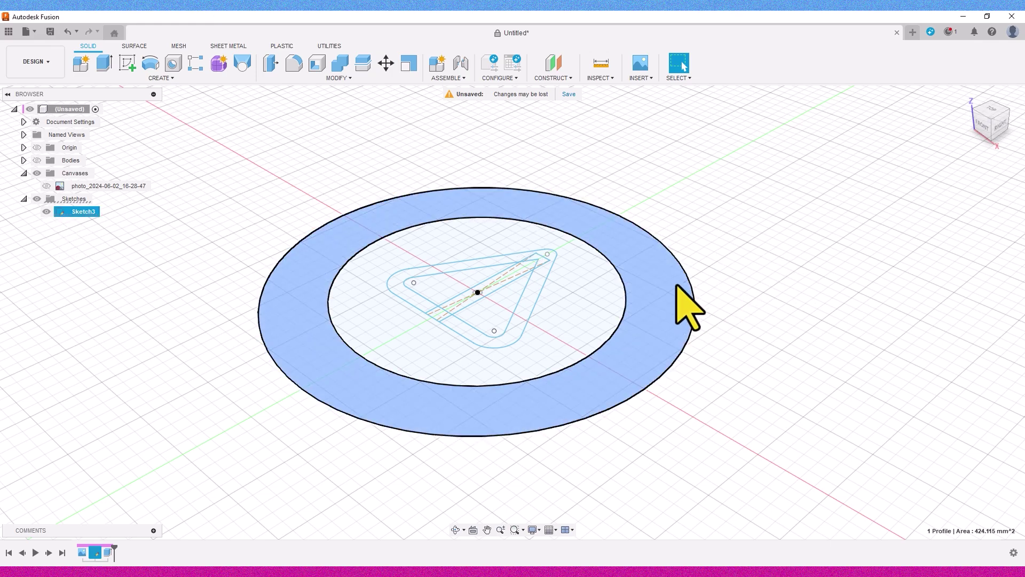
{"action": "key", "text": "e"}
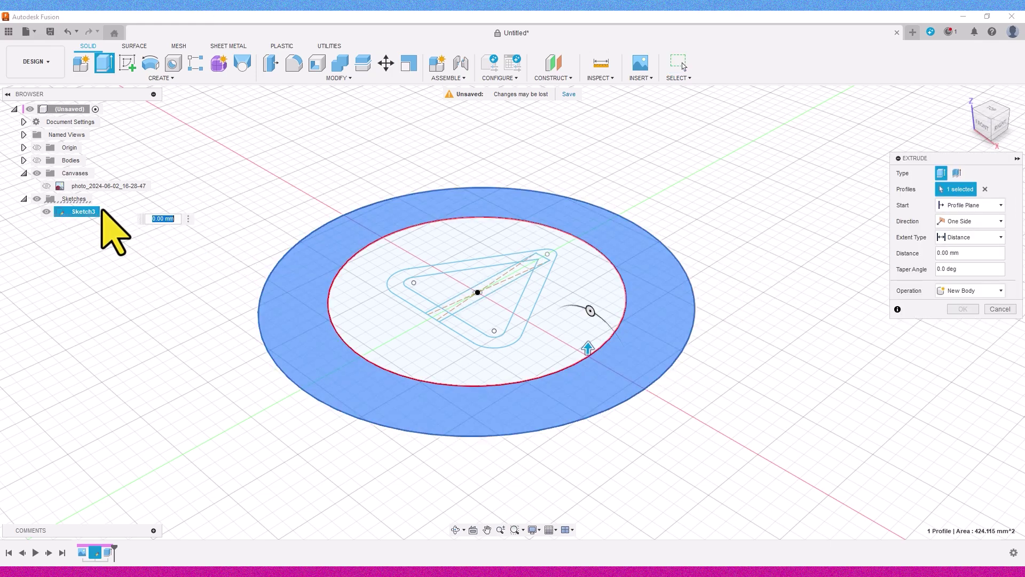
{"action": "left_click", "coordinate": [38, 160]}
{"action": "left_click", "coordinate": [668, 255]}
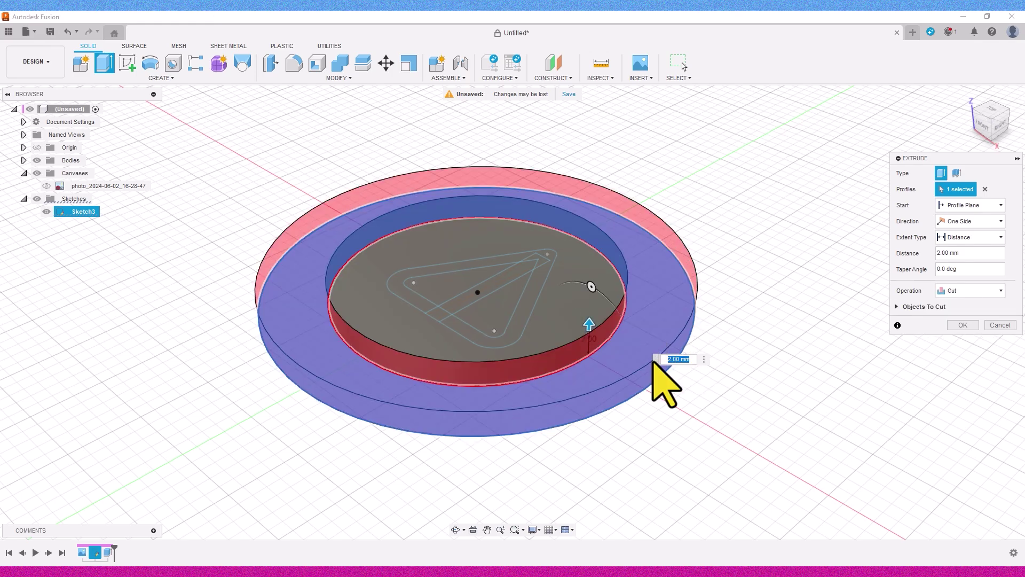
{"action": "type", "text": ".5"}
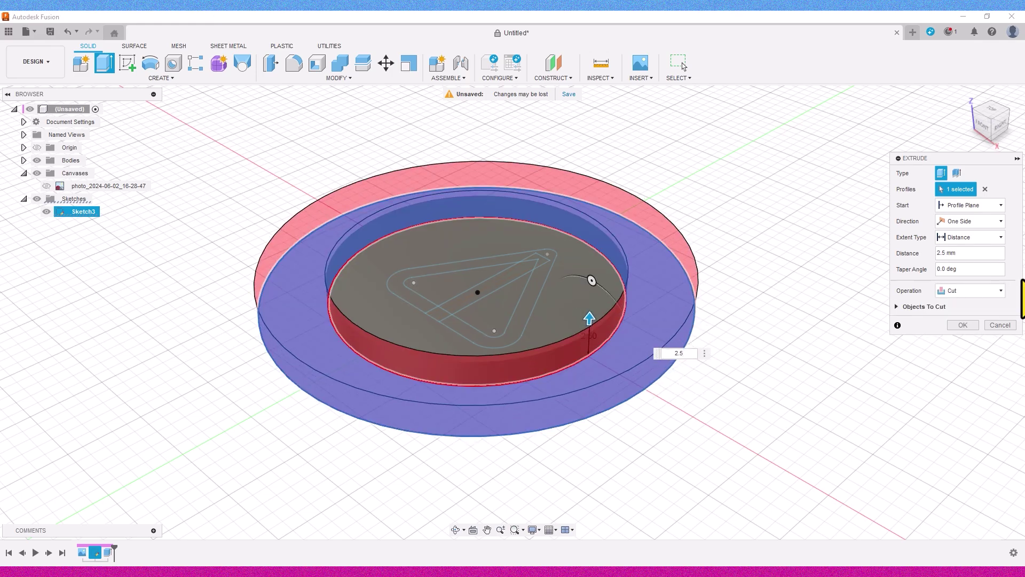
{"action": "left_click", "coordinate": [973, 291]}
{"action": "left_click", "coordinate": [954, 306]}
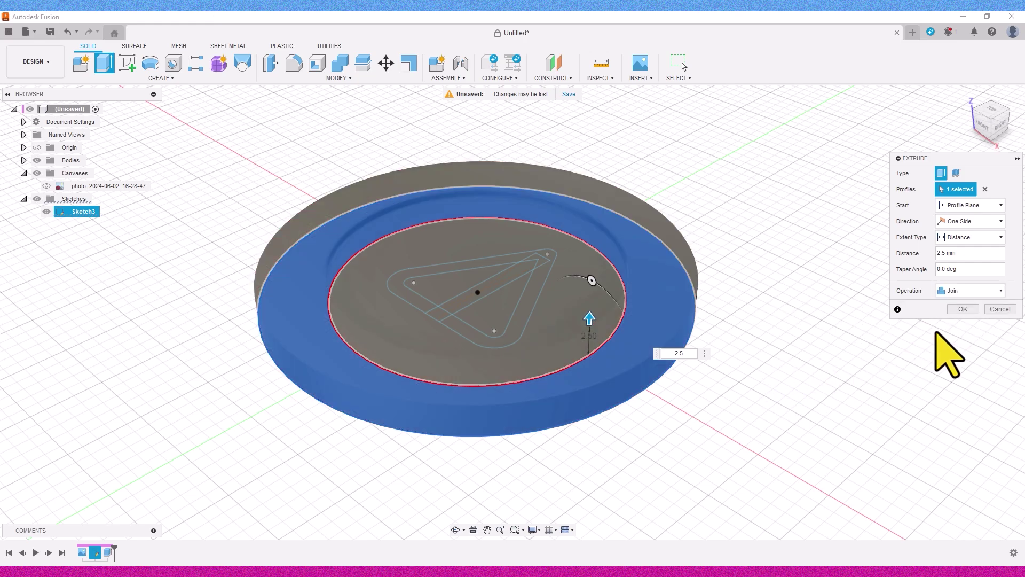
{"action": "left_click", "coordinate": [962, 310]}
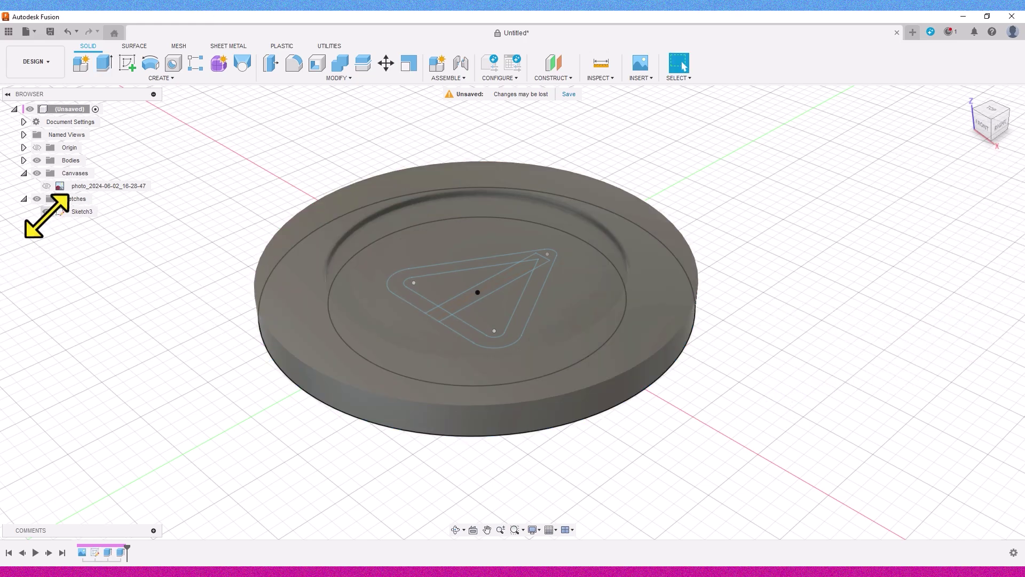
Step: Cut the triangle frame and its center bar 0.5 mm into the coin, starting at a 2 mm offset from the profile plane
{"action": "left_click", "coordinate": [37, 160]}
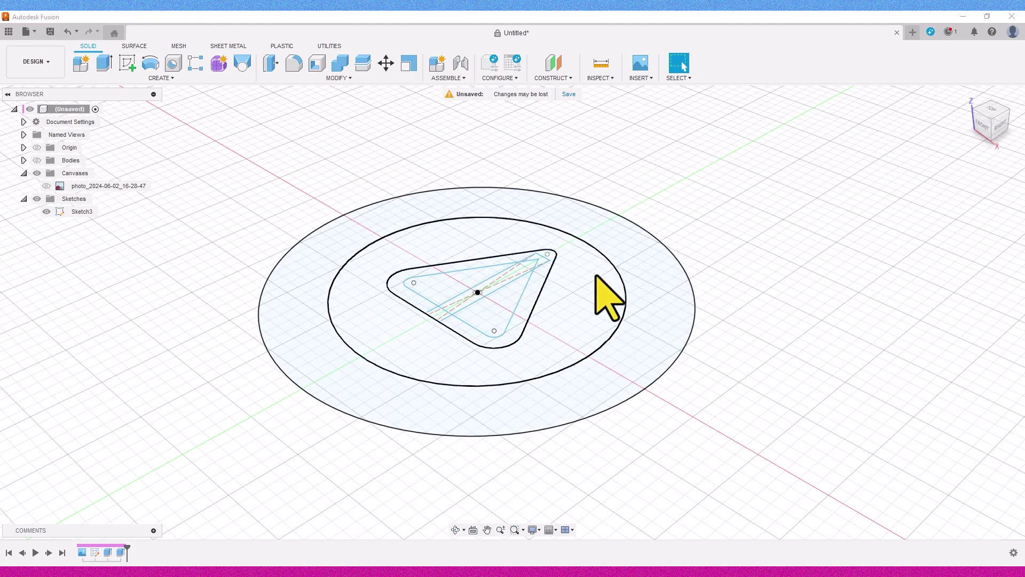
{"action": "key", "text": "e"}
{"action": "left_click", "coordinate": [545, 263]}
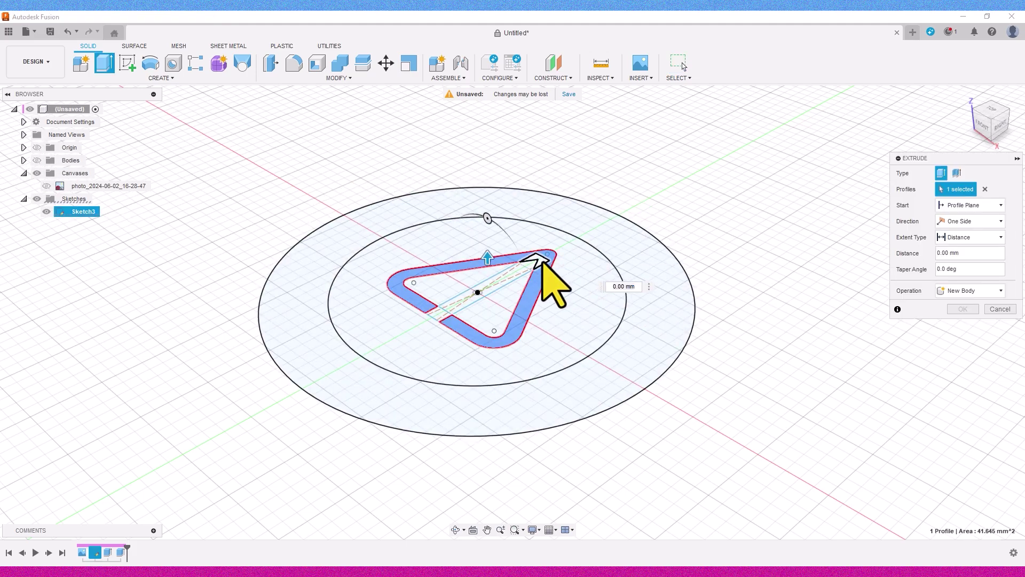
{"action": "left_click", "coordinate": [540, 261]}
{"action": "left_click", "coordinate": [494, 284]}
{"action": "left_click", "coordinate": [440, 314]}
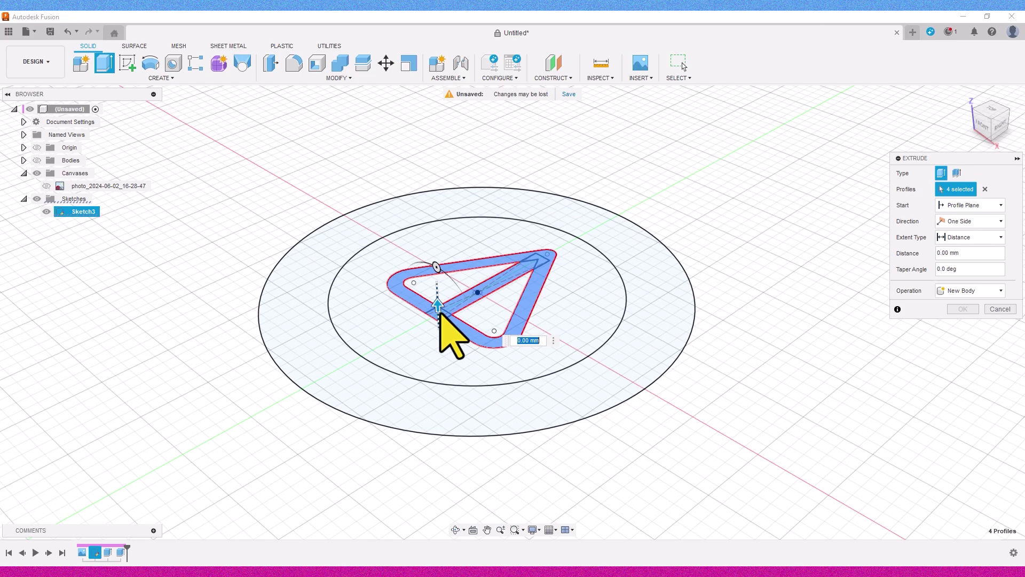
{"action": "left_click", "coordinate": [37, 160]}
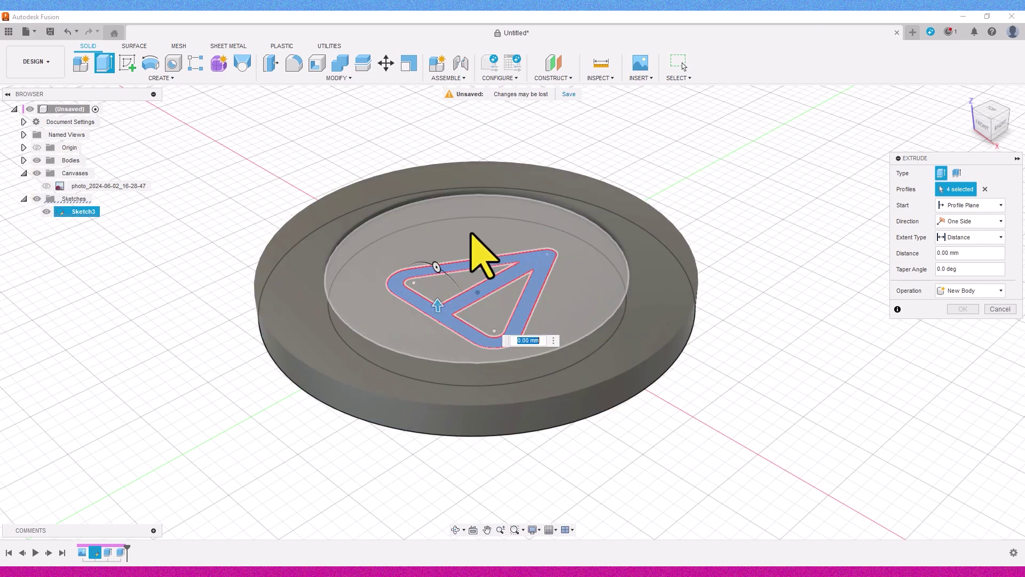
{"action": "left_click", "coordinate": [975, 206]}
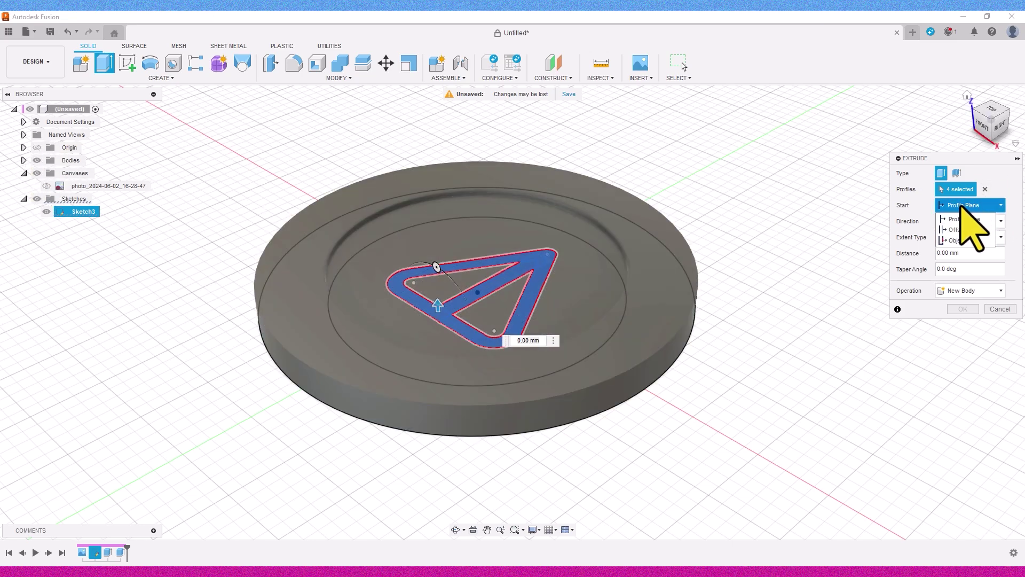
{"action": "left_click", "coordinate": [957, 230]}
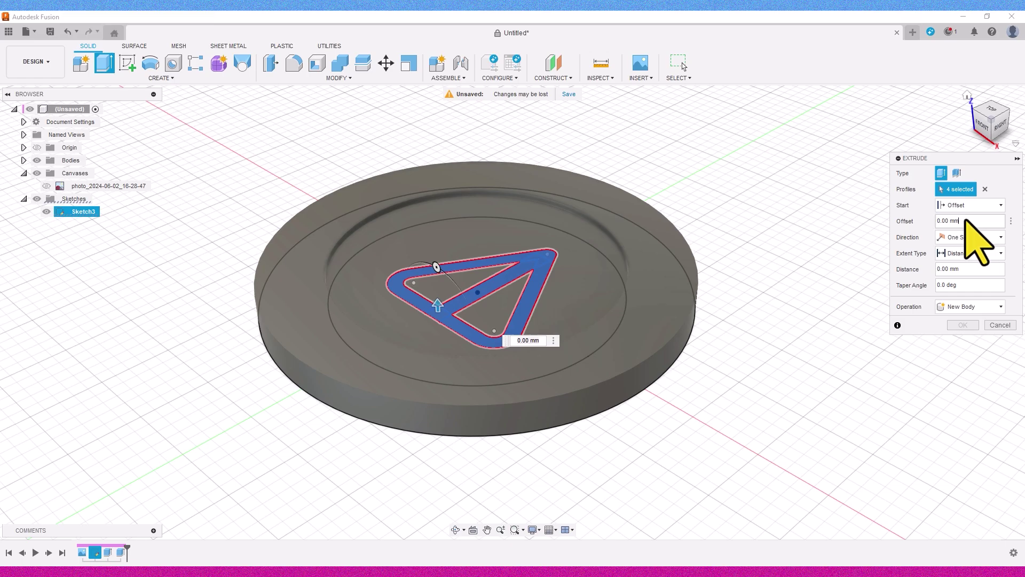
{"action": "left_click_drag", "start_coordinate": [966, 219], "coordinate": [914, 222]}
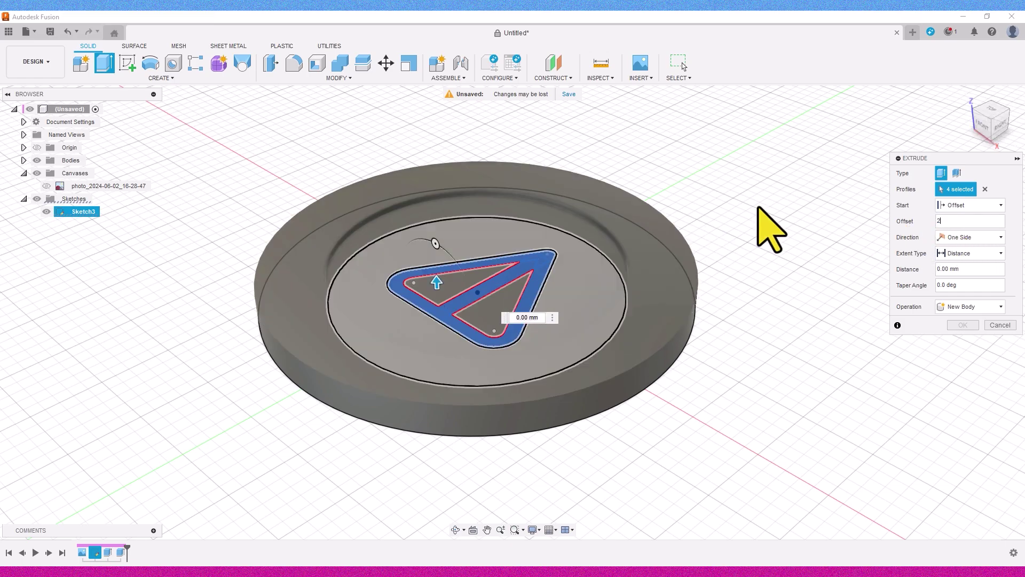
{"action": "left_click_drag", "start_coordinate": [1001, 119], "coordinate": [927, 165]}
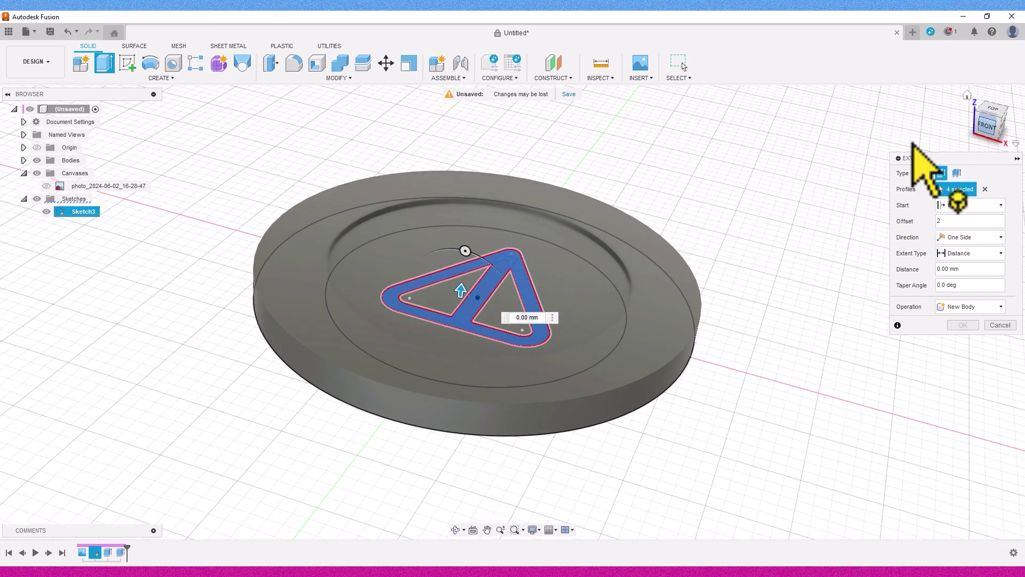
{"action": "left_click_drag", "start_coordinate": [462, 296], "coordinate": [464, 316]}
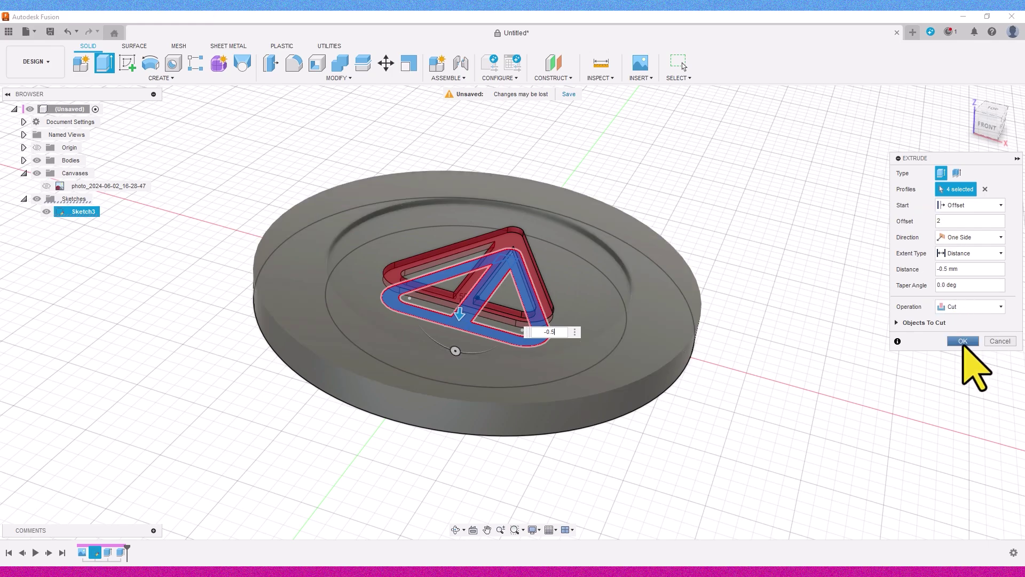
{"action": "left_click", "coordinate": [963, 341]}
Step: Hide the coin sketch so only the solid body shows
{"action": "scroll", "coordinate": [898, 323], "scroll_direction": "up", "scroll_amount": 2}
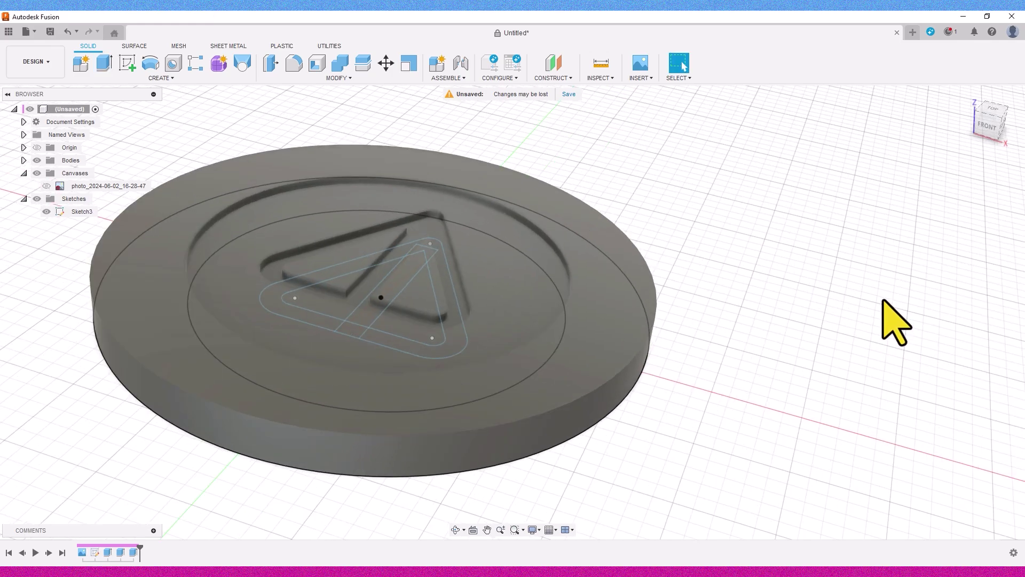
{"action": "middle_click_drag", "start_coordinate": [894, 297], "coordinate": [978, 281]}
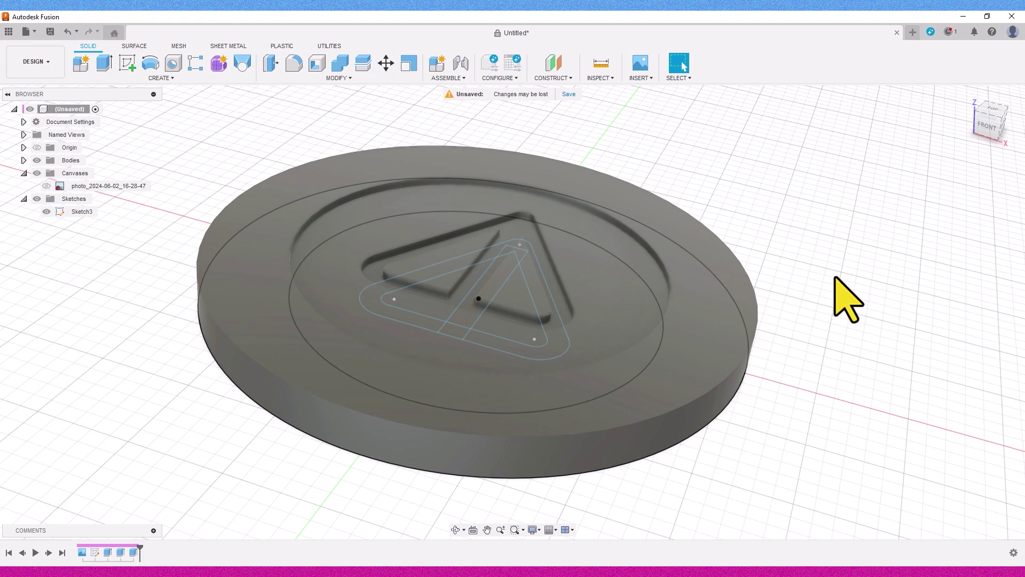
{"action": "left_click", "coordinate": [44, 213]}
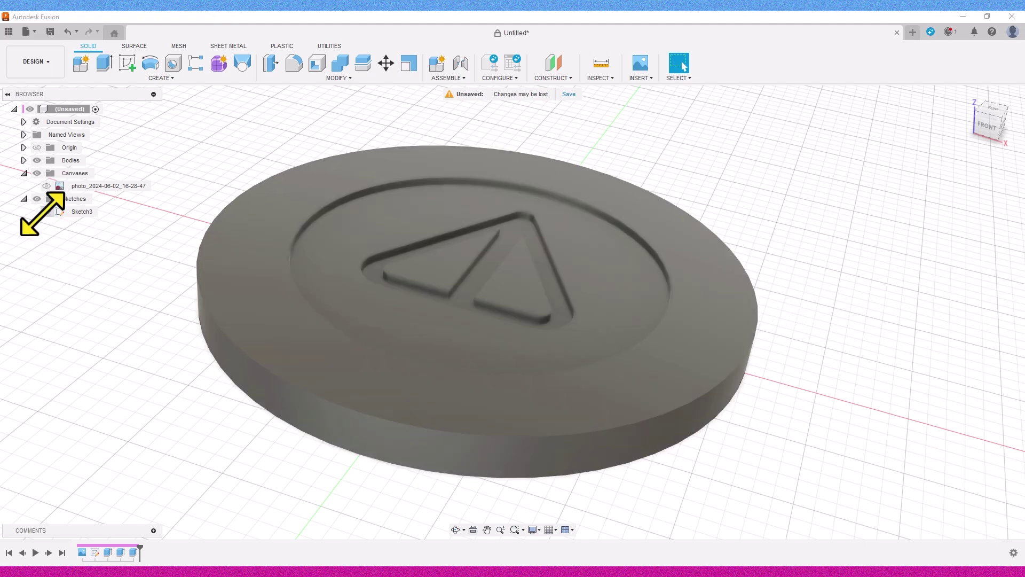
Step: Fillet the edges of the rim, the recessed face, the emblem floor and both inner triangle faces with a 0.25 mm radius
{"action": "left_click", "coordinate": [294, 63]}
{"action": "left_click", "coordinate": [334, 178]}
{"action": "left_click", "coordinate": [374, 209]}
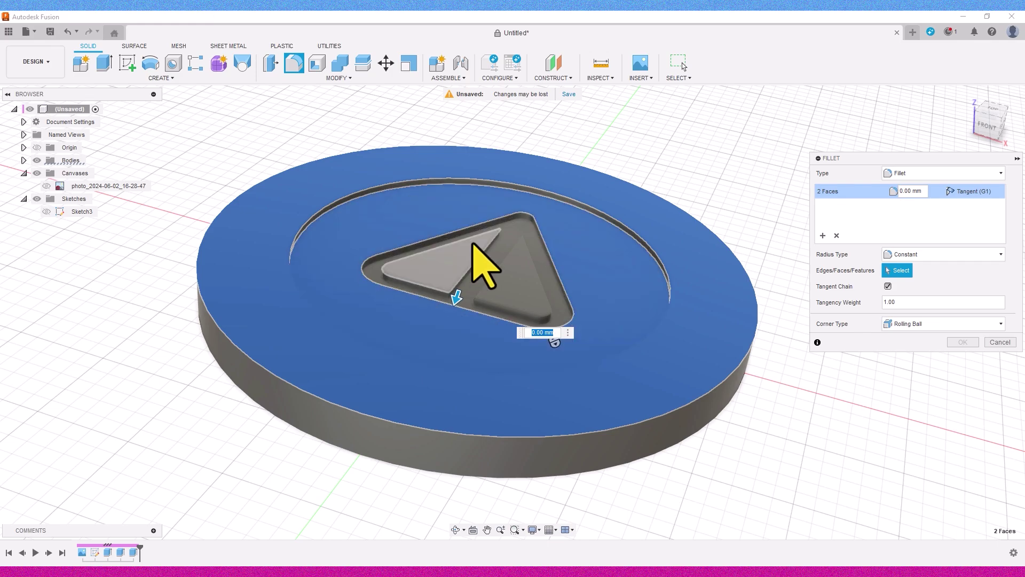
{"action": "left_click", "coordinate": [473, 243]}
{"action": "left_click", "coordinate": [513, 234]}
{"action": "left_click", "coordinate": [515, 265]}
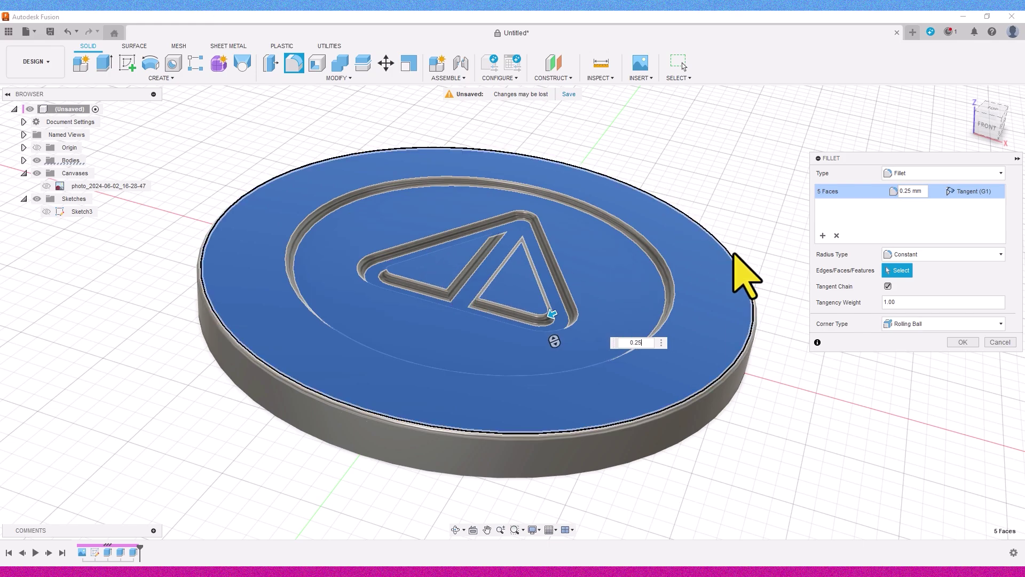
{"action": "scroll", "coordinate": [551, 298], "scroll_direction": "up", "scroll_amount": 2}
{"action": "left_click", "coordinate": [961, 342]}
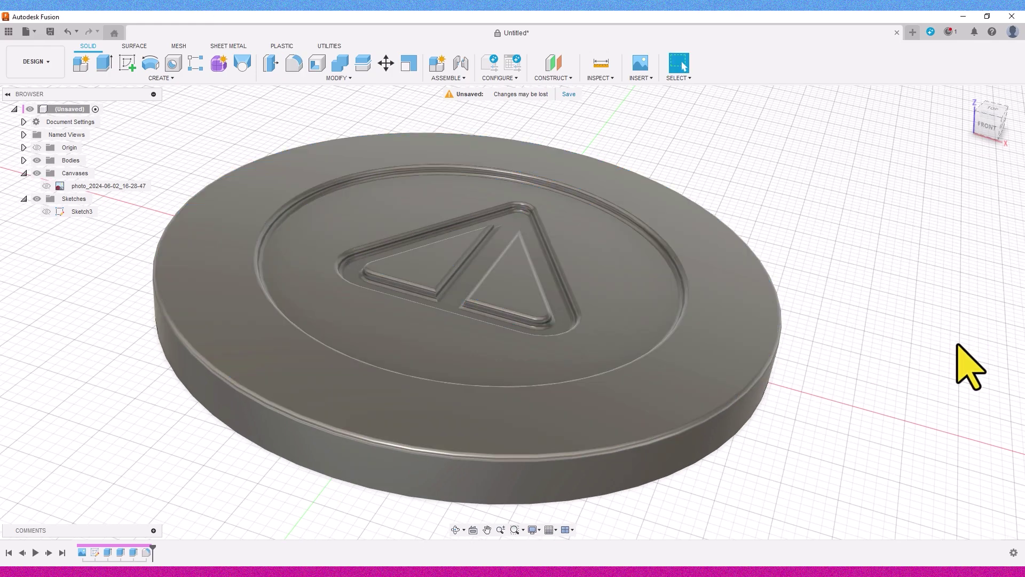
Step: Mirror the coin body across its flat underside using the Join operation
{"action": "mouse_move", "coordinate": [996, 173]}
{"action": "left_mouse_down"}
{"action": "mouse_move", "coordinate": [996, 193]}
{"action": "mouse_move", "coordinate": [998, 154]}
{"action": "mouse_move", "coordinate": [1002, 171]}
{"action": "left_mouse_up"}
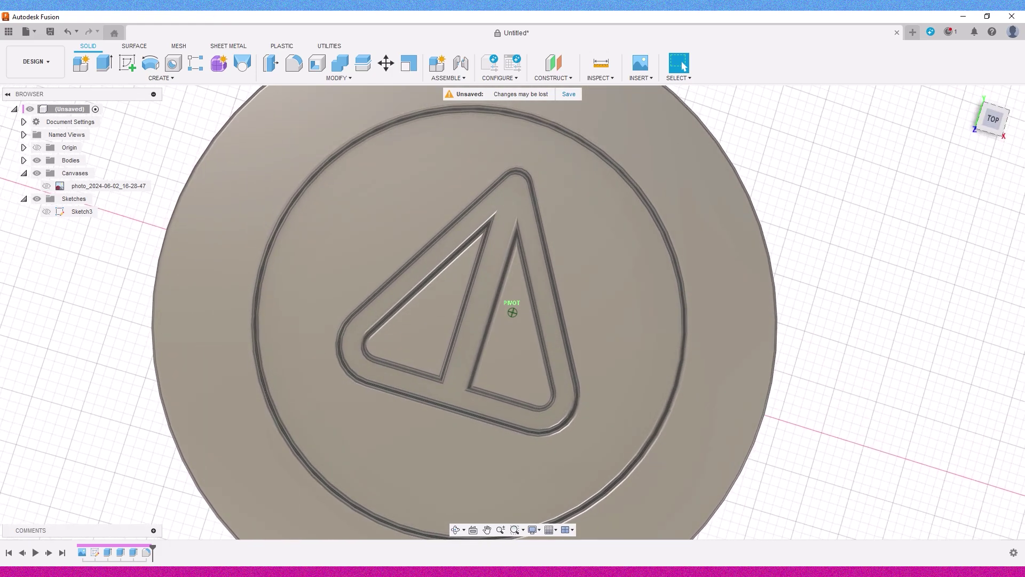
{"action": "scroll", "coordinate": [945, 210], "scroll_direction": "down", "scroll_amount": 4}
{"action": "mouse_move", "coordinate": [990, 126]}
{"action": "middle_mouse_down", "text": "shift"}
{"action": "mouse_move", "coordinate": [970, 131]}
{"action": "mouse_move", "coordinate": [953, 160]}
{"action": "mouse_move", "coordinate": [884, 189]}
{"action": "middle_mouse_up", "text": "shift"}
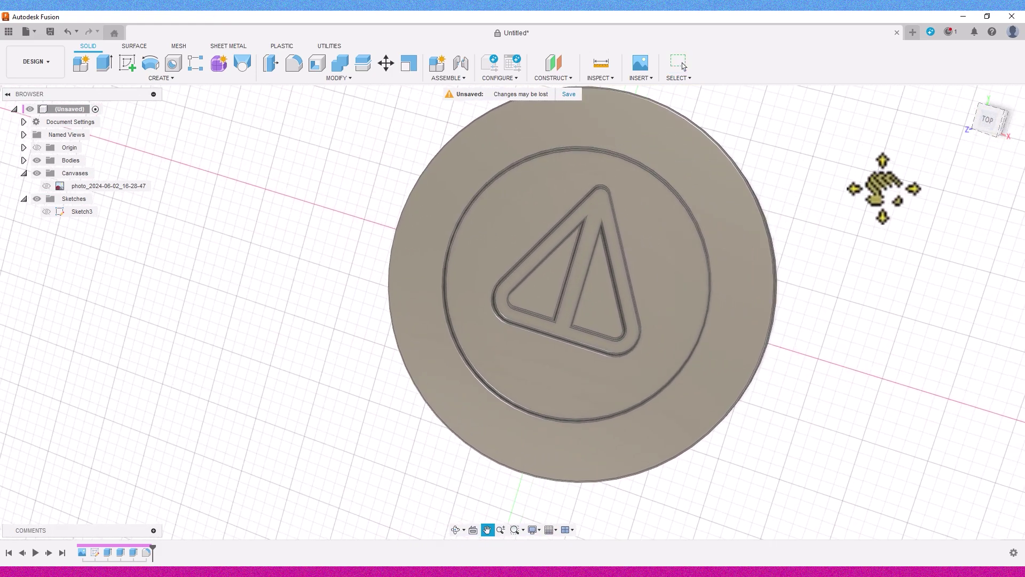
{"action": "left_click", "coordinate": [155, 81]}
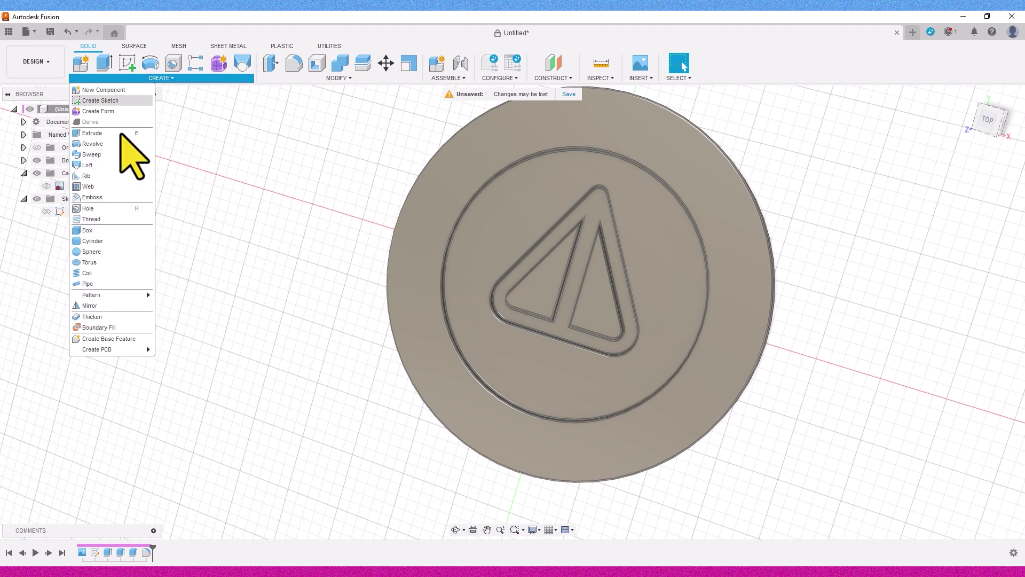
{"action": "left_click", "coordinate": [84, 304]}
{"action": "left_click", "coordinate": [537, 237]}
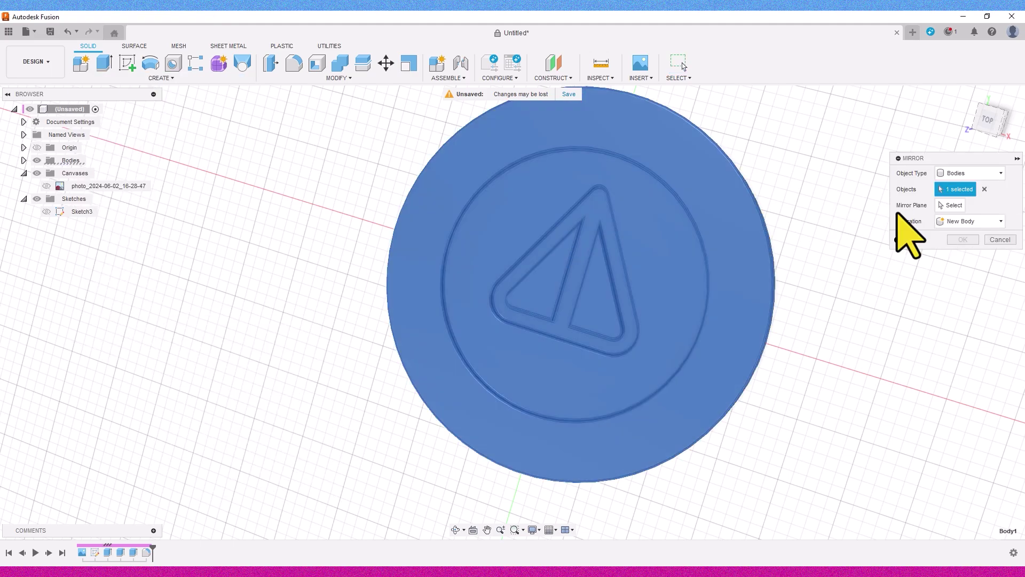
{"action": "left_click_drag", "start_coordinate": [992, 122], "coordinate": [624, 214]}
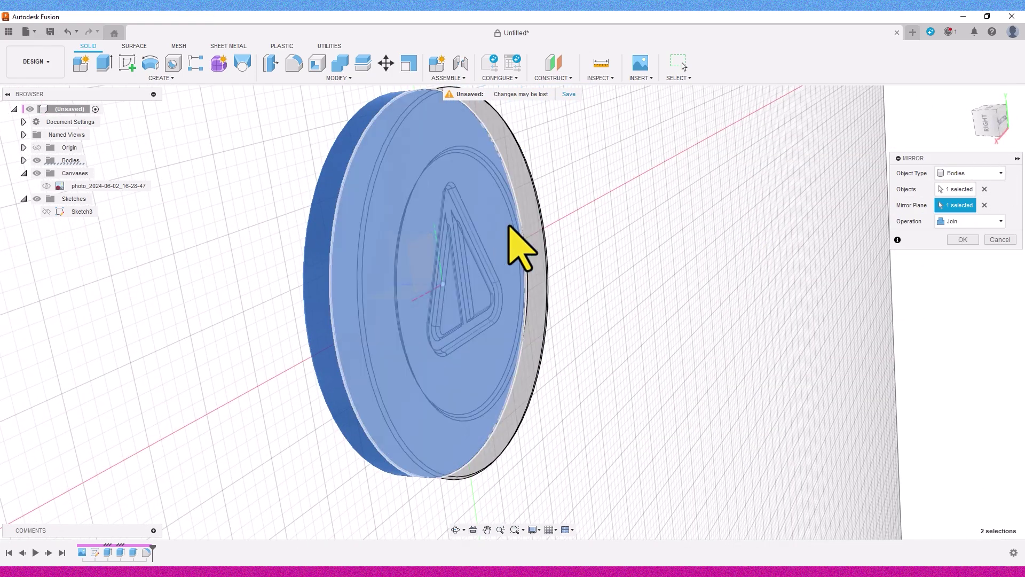
{"action": "left_click", "coordinate": [962, 240]}
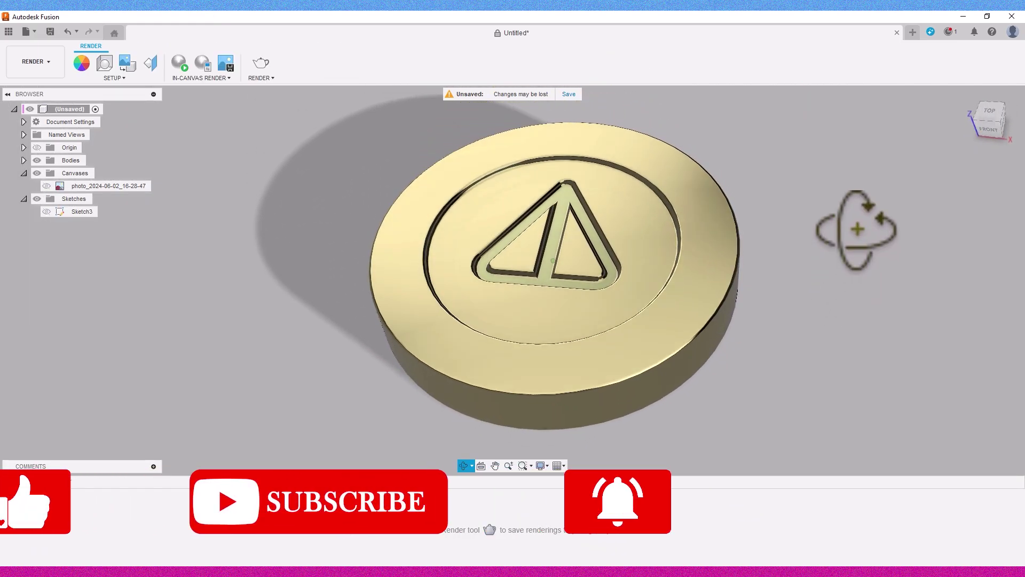
{"action": "left_click_drag", "start_coordinate": [857, 229], "coordinate": [764, 297]}
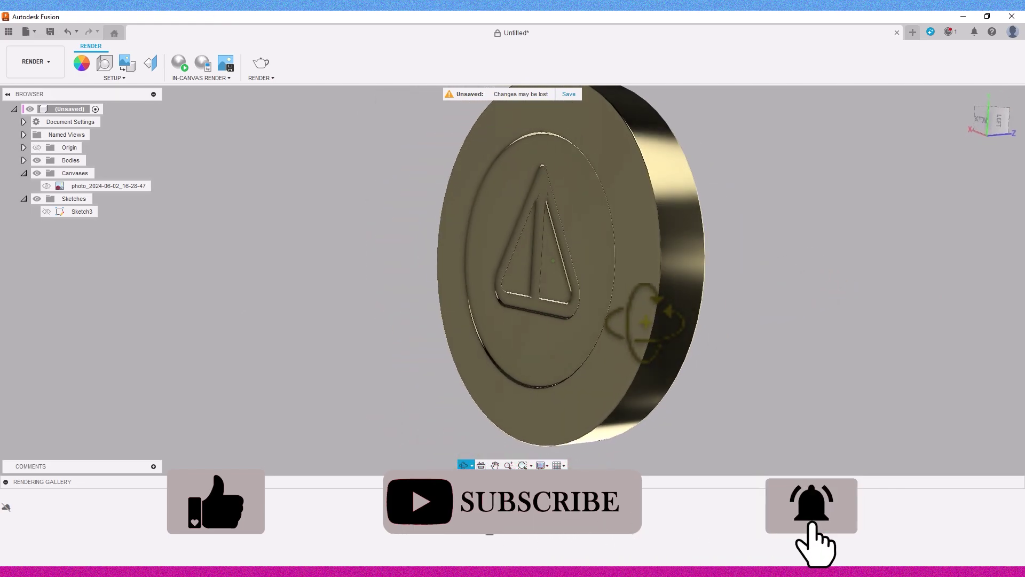